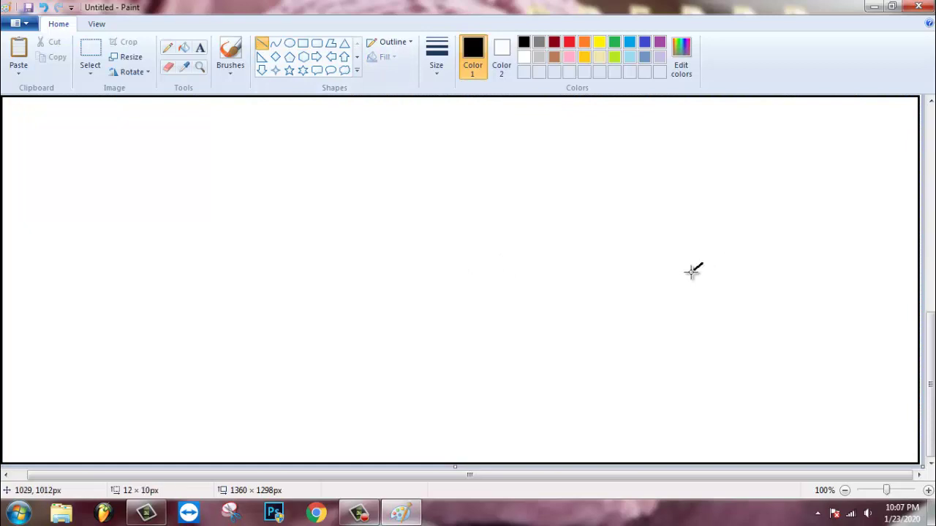
- Draw a house with a slanted roof, gable and two walls in straight black lines near the canvas's lower-right corner
{"action": "mouse_move", "coordinate": [702, 263]}
{"action": "left_mouse_down"}
{"action": "mouse_move", "coordinate": [646, 328]}
{"action": "mouse_move", "coordinate": [800, 265]}
{"action": "mouse_move", "coordinate": [746, 343]}
{"action": "left_mouse_up"}
{"action": "left_click_drag", "start_coordinate": [647, 328], "coordinate": [747, 341]}
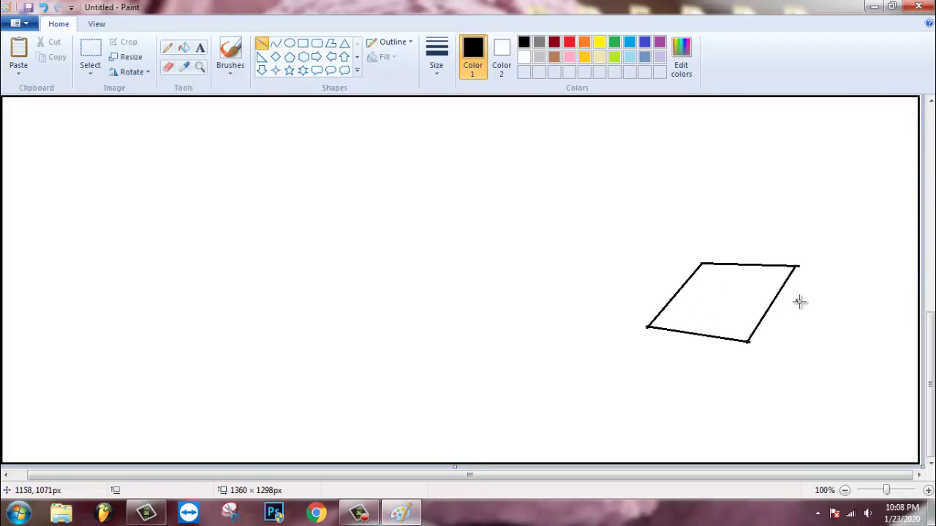
{"action": "left_click_drag", "start_coordinate": [833, 314], "coordinate": [818, 383]}
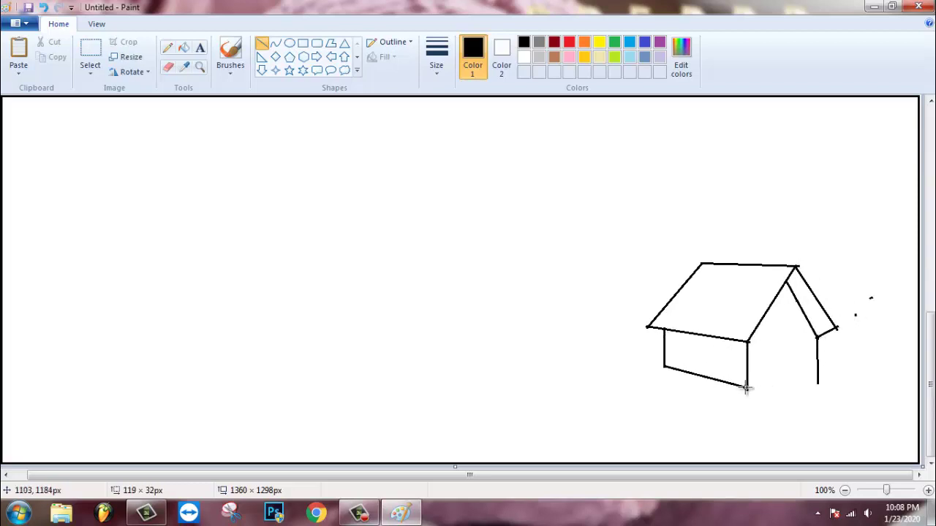
{"action": "left_click_drag", "start_coordinate": [746, 389], "coordinate": [746, 392]}
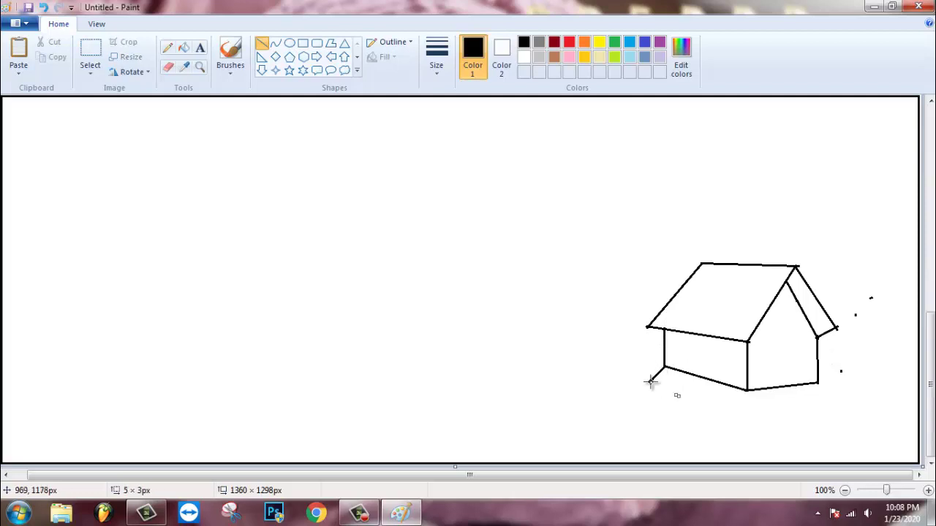
- Outline a projecting base along the bottom of both house walls with straight lines
{"action": "left_click_drag", "start_coordinate": [651, 381], "coordinate": [744, 410]}
{"action": "left_click_drag", "start_coordinate": [828, 402], "coordinate": [841, 399]}
{"action": "left_click_drag", "start_coordinate": [659, 320], "coordinate": [660, 320]}
- Add a rectangular door to each house wall and a small window on the side wall, erasing the side door's overlap with the base
{"action": "left_click", "coordinate": [302, 42]}
{"action": "left_click_drag", "start_coordinate": [772, 341], "coordinate": [790, 386]}
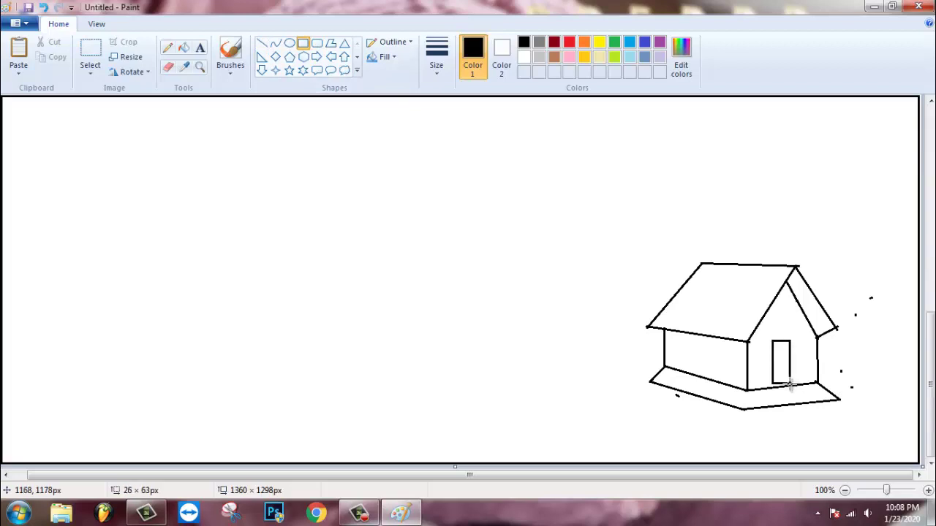
{"action": "mouse_move", "coordinate": [690, 342]}
{"action": "left_mouse_down"}
{"action": "mouse_move", "coordinate": [705, 364]}
{"action": "mouse_move", "coordinate": [737, 373]}
{"action": "left_mouse_up"}
{"action": "left_click", "coordinate": [168, 66]}
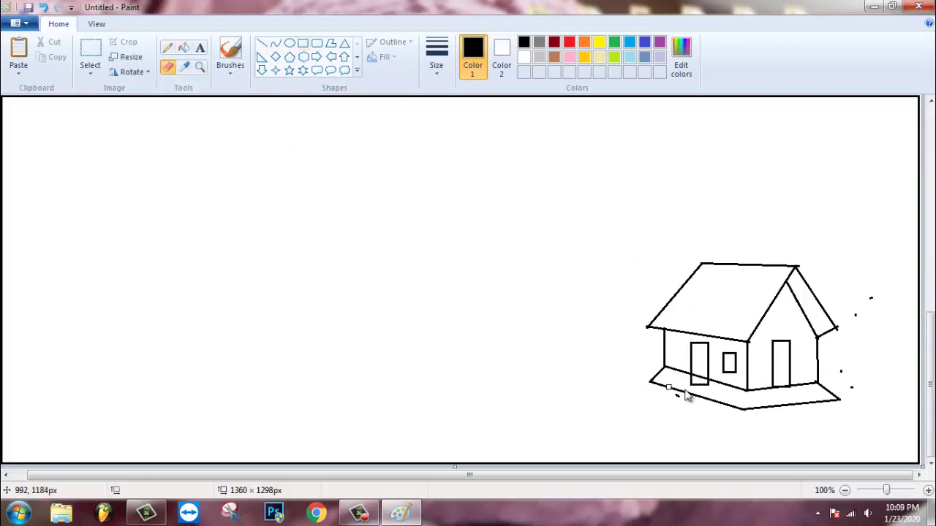
- Duplicate the finished house and place the copy beside it, leaving a gap between the two
{"action": "left_click", "coordinate": [90, 55]}
{"action": "left_click_drag", "start_coordinate": [648, 249], "coordinate": [854, 410]}
{"action": "left_click_drag", "start_coordinate": [644, 325], "coordinate": [640, 325]}
{"action": "key", "text": "ctrl+c"}
{"action": "key", "text": "ctrl+v"}
{"action": "mouse_move", "coordinate": [165, 204]}
{"action": "left_mouse_down"}
{"action": "mouse_move", "coordinate": [487, 318]}
{"action": "mouse_move", "coordinate": [509, 310]}
{"action": "mouse_move", "coordinate": [556, 352]}
{"action": "left_mouse_up"}
- Mirror the copied house by flipping it vertically and rotating it 180°
{"action": "left_click", "coordinate": [132, 72]}
{"action": "left_click", "coordinate": [149, 134]}
{"action": "left_click", "coordinate": [131, 71]}
{"action": "left_click", "coordinate": [168, 119]}
- Sketch a large tree with roots, branches and crown behind the houses, plus a partly hidden third house, with the Pencil
{"action": "left_click", "coordinate": [168, 47]}
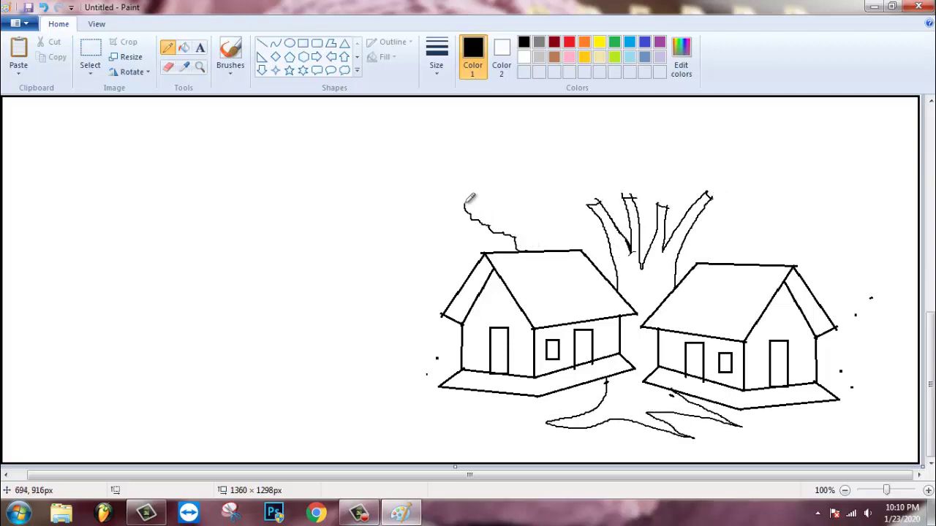
{"action": "mouse_move", "coordinate": [769, 101]}
{"action": "left_mouse_down"}
{"action": "mouse_move", "coordinate": [795, 138]}
{"action": "mouse_move", "coordinate": [829, 224]}
{"action": "left_mouse_up"}
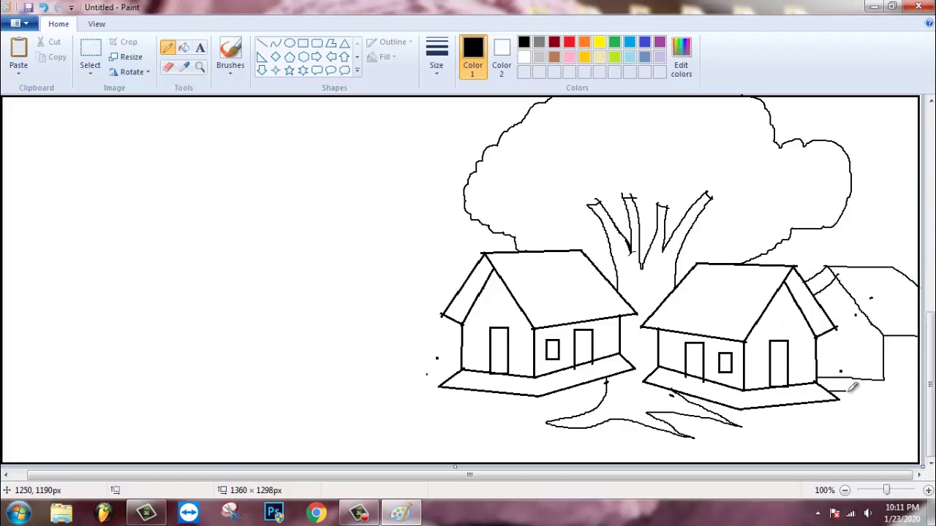
- Draw two rounded-rectangle openings on the walls of the third house
{"action": "left_click", "coordinate": [316, 42]}
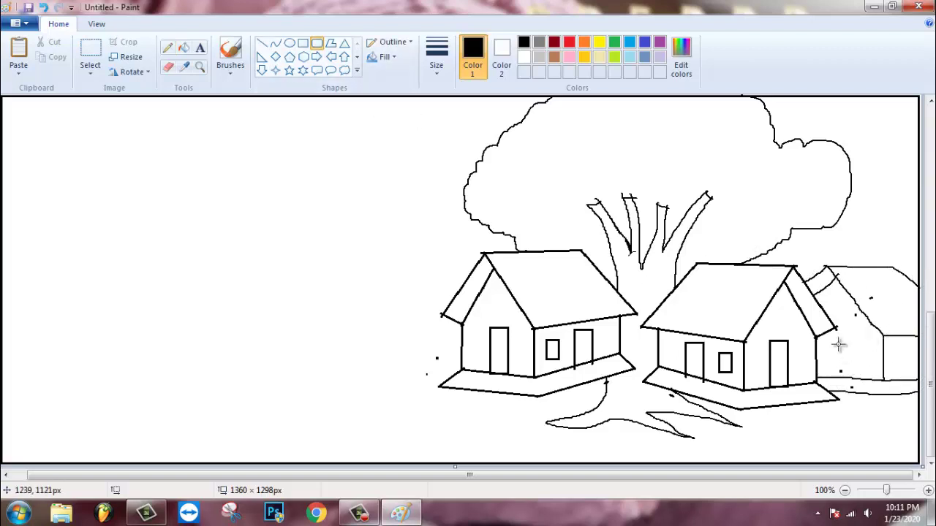
{"action": "left_click_drag", "start_coordinate": [838, 338], "coordinate": [857, 367]}
{"action": "left_click_drag", "start_coordinate": [898, 335], "coordinate": [911, 370]}
{"action": "left_click", "coordinate": [900, 314]}
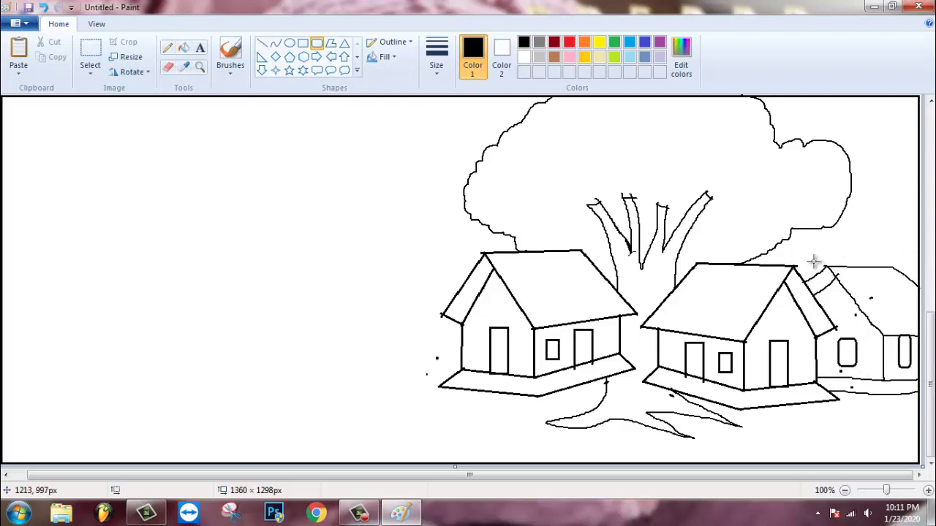
- Fill the middle house's roof with orange, the left house's roof with red and the third house's roof with brown
{"action": "left_click", "coordinate": [184, 48]}
{"action": "left_click", "coordinate": [584, 41]}
{"action": "left_click", "coordinate": [724, 309]}
{"action": "left_click", "coordinate": [810, 300]}
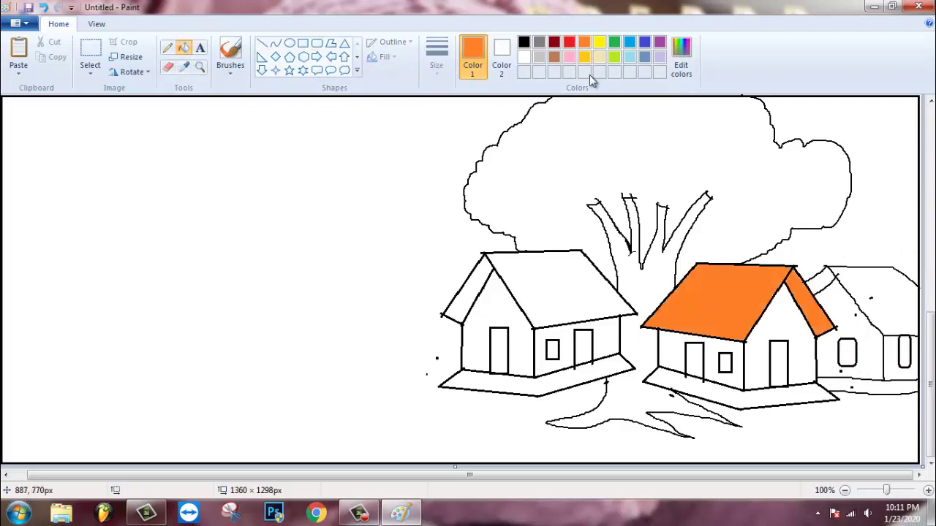
{"action": "left_click", "coordinate": [569, 42]}
{"action": "left_click", "coordinate": [526, 281]}
{"action": "left_click", "coordinate": [471, 286]}
{"action": "left_click", "coordinate": [553, 57]}
{"action": "left_click", "coordinate": [874, 304]}
{"action": "left_click", "coordinate": [819, 282]}
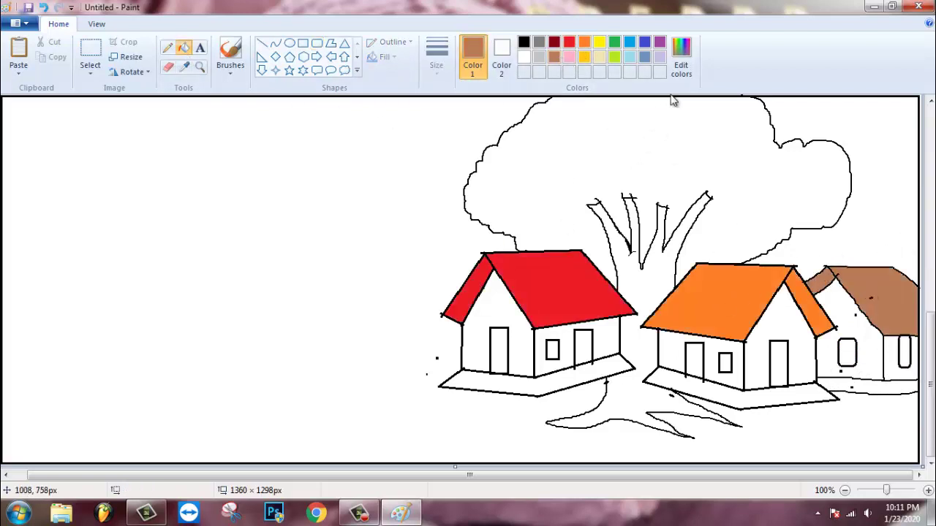
- Sketch zigzag shading lines across the roofs in orange on red, gold on orange and dark red on brown
{"action": "left_click", "coordinate": [167, 47]}
{"action": "left_click", "coordinate": [584, 42]}
{"action": "mouse_move", "coordinate": [491, 253]}
{"action": "left_mouse_down"}
{"action": "mouse_move", "coordinate": [539, 280]}
{"action": "mouse_move", "coordinate": [598, 284]}
{"action": "left_mouse_up"}
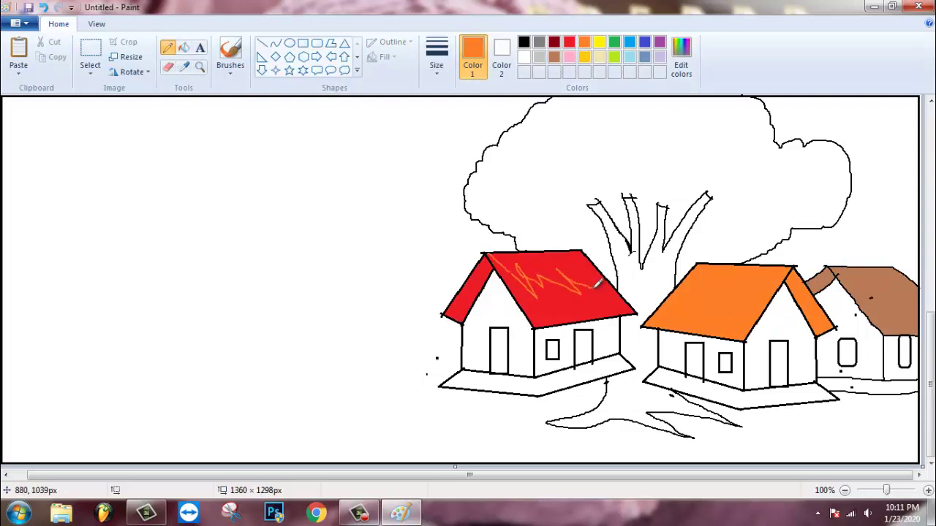
{"action": "left_click", "coordinate": [585, 57]}
{"action": "mouse_move", "coordinate": [679, 307]}
{"action": "left_mouse_down"}
{"action": "mouse_move", "coordinate": [699, 278]}
{"action": "mouse_move", "coordinate": [779, 267]}
{"action": "left_mouse_up"}
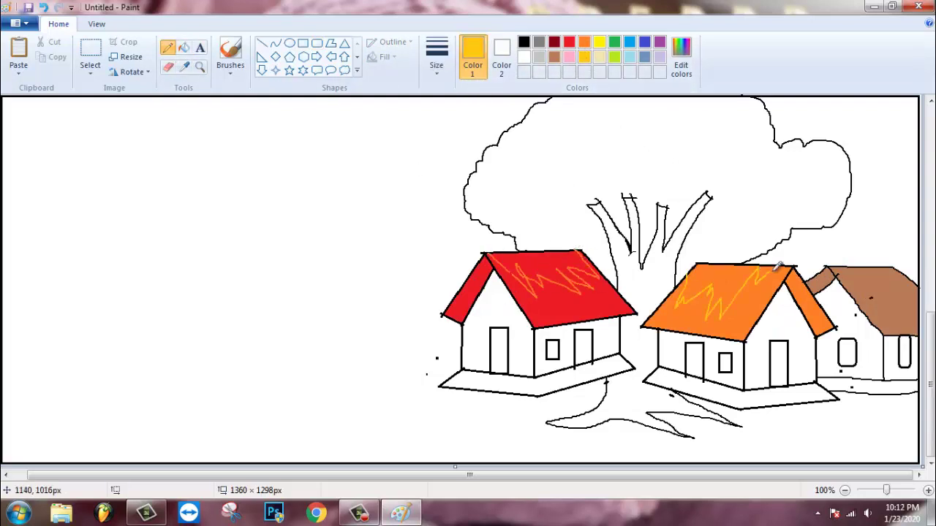
{"action": "left_click", "coordinate": [553, 42]}
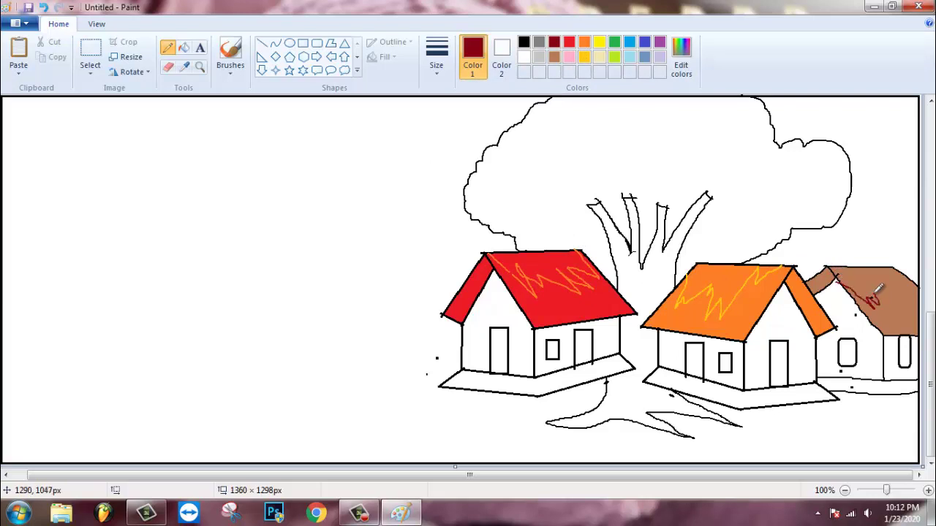
- Fill the roof areas above the zigzags with dark red on brown, gold on orange and orange on red
{"action": "left_click", "coordinate": [184, 47]}
{"action": "left_click", "coordinate": [874, 284]}
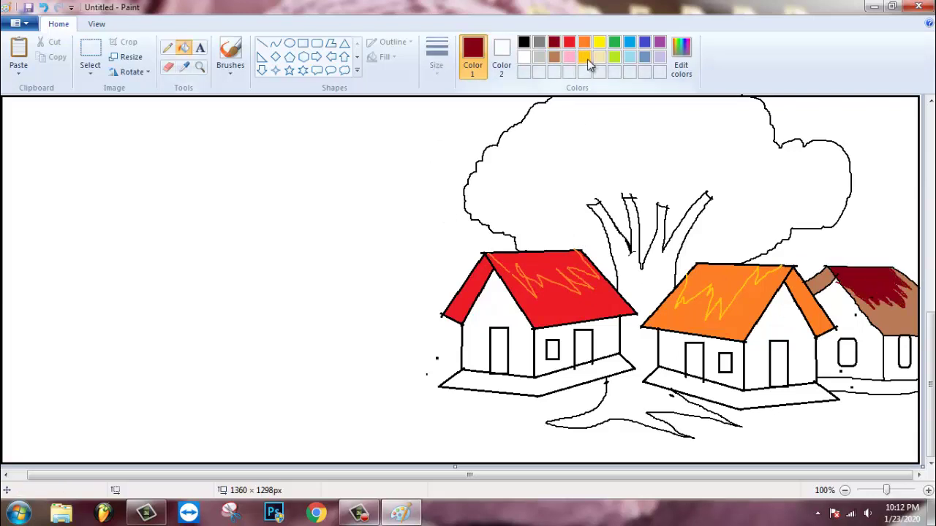
{"action": "left_click", "coordinate": [584, 57]}
{"action": "left_click", "coordinate": [731, 287]}
{"action": "left_click", "coordinate": [584, 41]}
{"action": "left_click", "coordinate": [582, 260]}
{"action": "key", "text": "ctrl+z"}
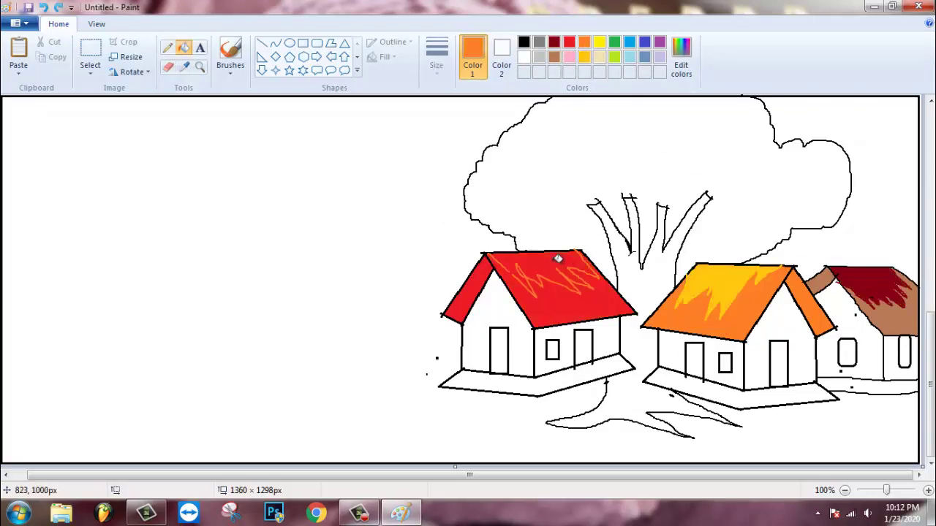
{"action": "left_click", "coordinate": [171, 52]}
{"action": "left_click", "coordinate": [186, 48]}
{"action": "left_click", "coordinate": [549, 257]}
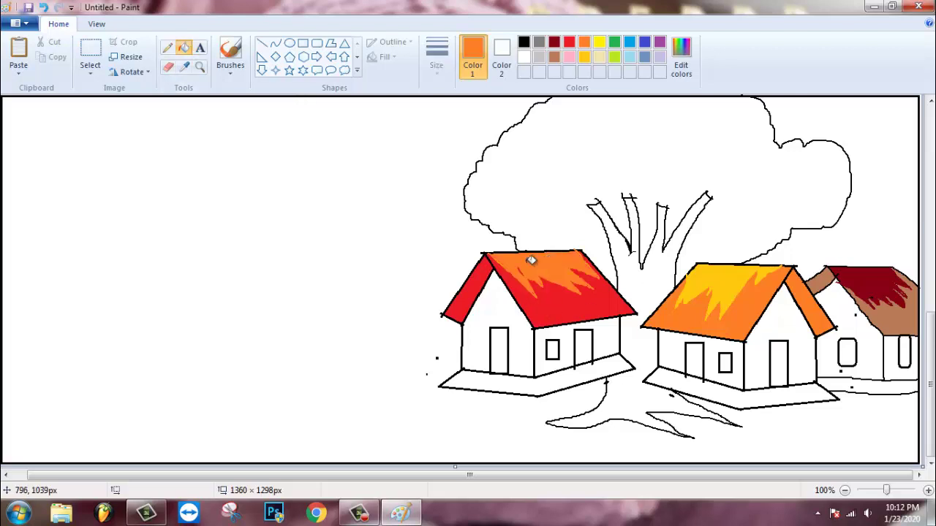
- Fill the middle house's walls with dark gray and the walls of the other two houses with light gray
{"action": "left_click", "coordinate": [539, 42]}
{"action": "left_click", "coordinate": [681, 351]}
{"action": "left_click", "coordinate": [782, 343]}
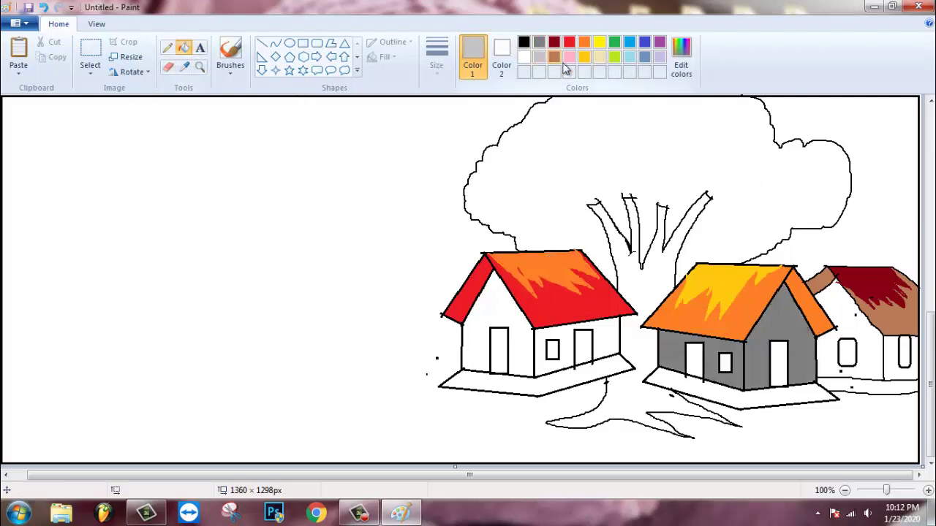
{"action": "left_click", "coordinate": [864, 315]}
{"action": "left_click", "coordinate": [501, 314]}
{"action": "left_click", "coordinate": [557, 331]}
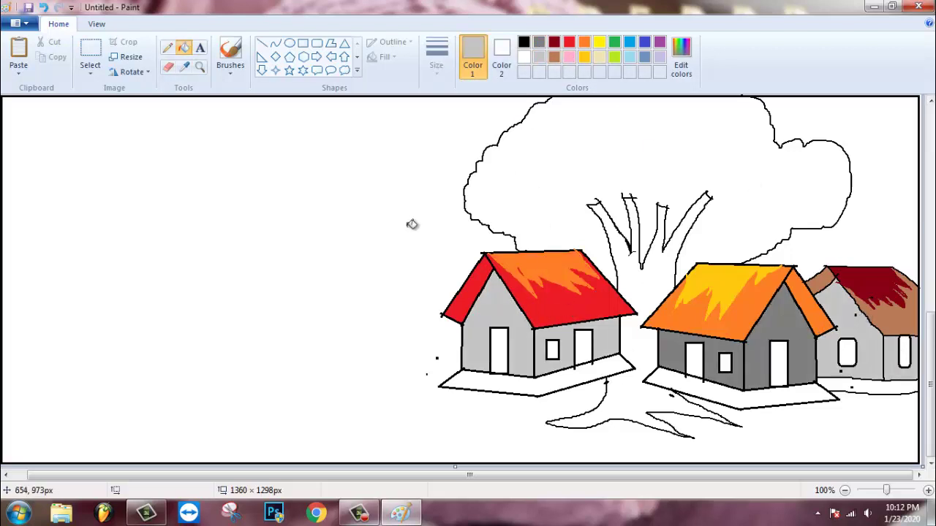
- Fill the tree's trunk, branches and roots with a custom dark brown
{"action": "left_click", "coordinate": [554, 41]}
{"action": "left_click", "coordinate": [651, 270]}
{"action": "left_click", "coordinate": [681, 57]}
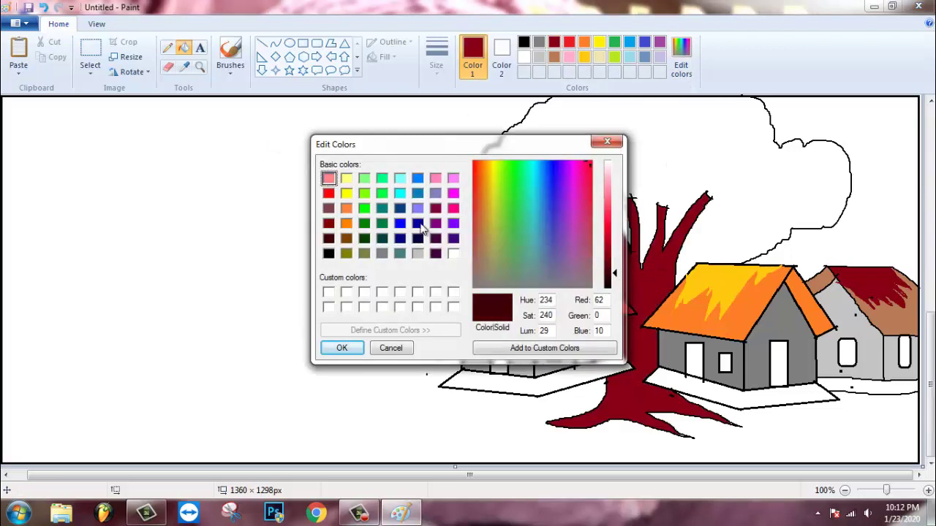
{"action": "left_click", "coordinate": [505, 282]}
{"action": "left_click", "coordinate": [343, 348]}
{"action": "left_click", "coordinate": [640, 260]}
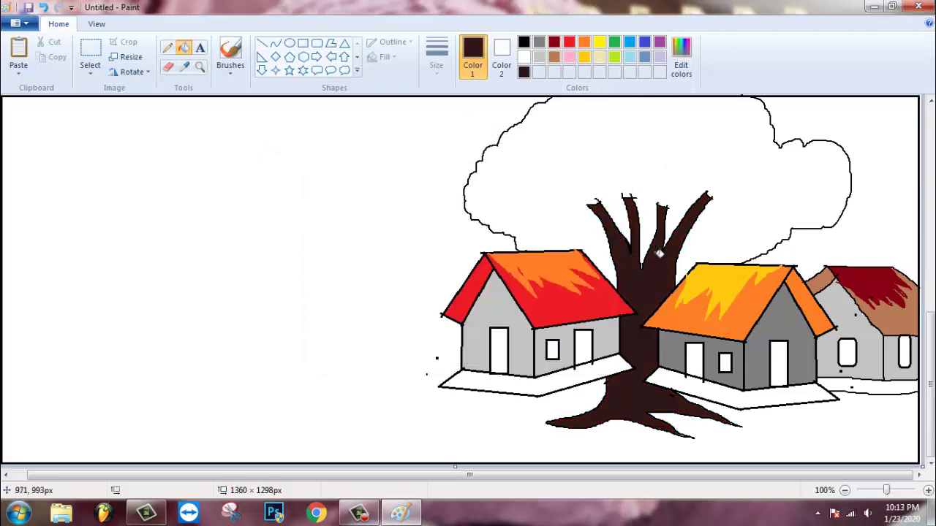
- Fill the bases of all three houses with gold
{"action": "left_click", "coordinate": [584, 57]}
{"action": "left_click", "coordinate": [512, 382]}
{"action": "left_click", "coordinate": [717, 391]}
{"action": "left_click", "coordinate": [847, 385]}
- Fill the doors and windows of all three houses with black
{"action": "left_click", "coordinate": [523, 42]}
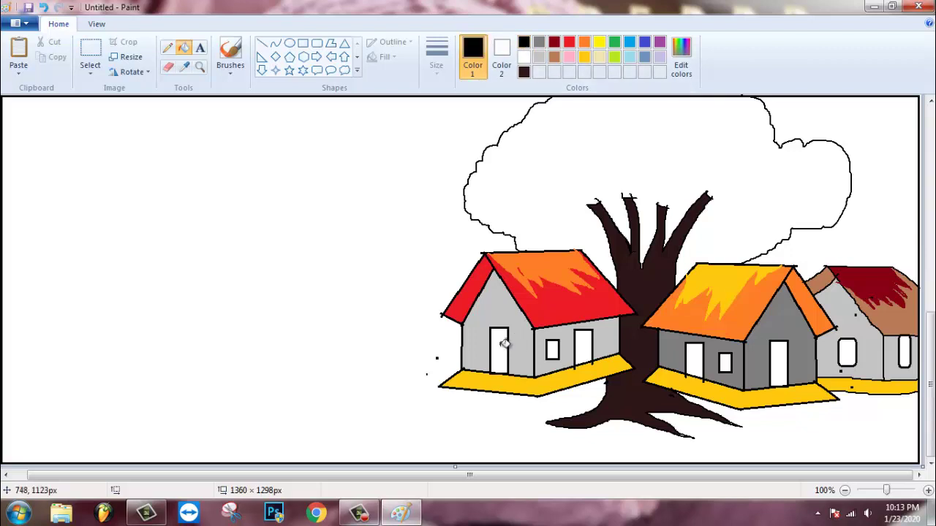
{"action": "left_click", "coordinate": [499, 352]}
{"action": "left_click", "coordinate": [583, 348]}
{"action": "left_click", "coordinate": [552, 350]}
{"action": "left_click", "coordinate": [695, 362]}
{"action": "left_click", "coordinate": [725, 363]}
{"action": "left_click", "coordinate": [779, 363]}
{"action": "left_click", "coordinate": [846, 352]}
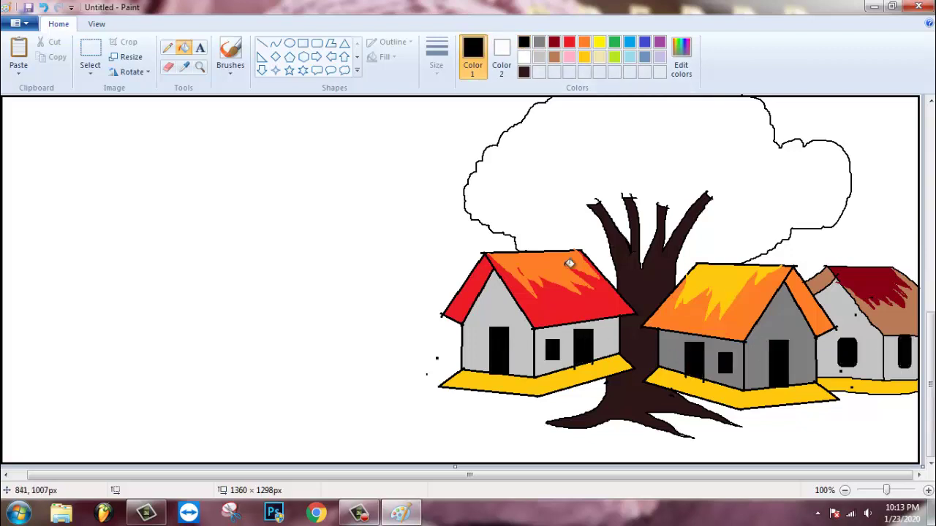
- Sketch shading outlines on the walls, dark gray on the light walls and light gray on the middle house's gable wall
{"action": "left_click", "coordinate": [168, 48]}
{"action": "left_click", "coordinate": [539, 41]}
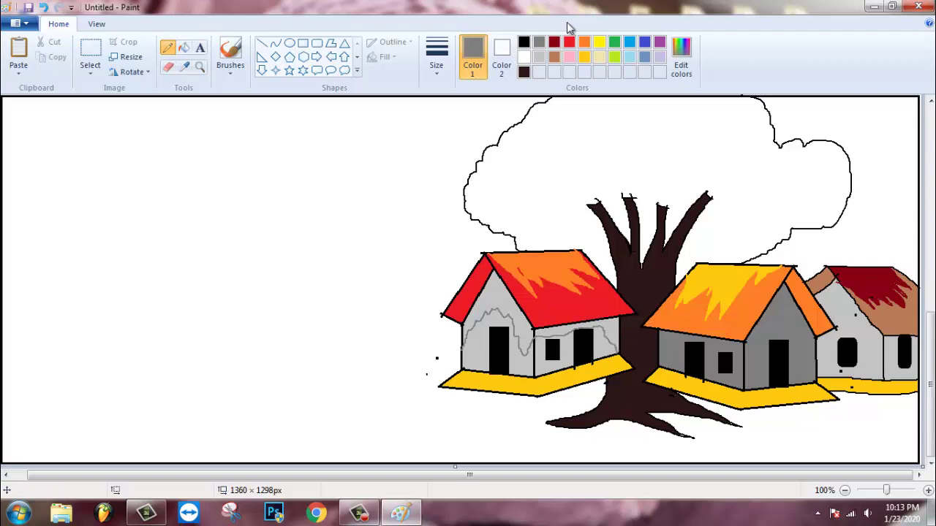
{"action": "left_click", "coordinate": [538, 57]}
- Fill the outlined wall shading with light gray on the middle house's gable and dark gray on the other two houses
{"action": "left_click", "coordinate": [183, 48]}
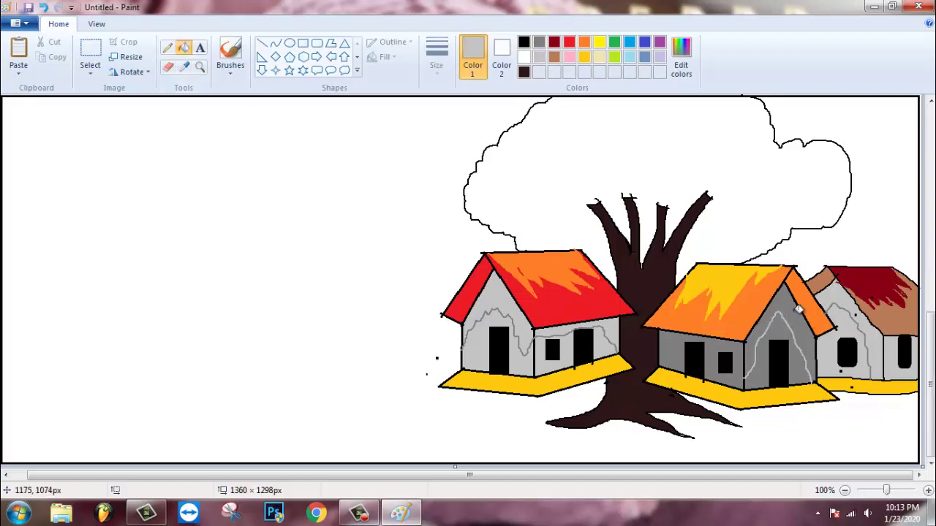
{"action": "left_click", "coordinate": [539, 42]}
{"action": "left_click", "coordinate": [497, 307]}
{"action": "left_click", "coordinate": [556, 325]}
{"action": "left_click", "coordinate": [887, 350]}
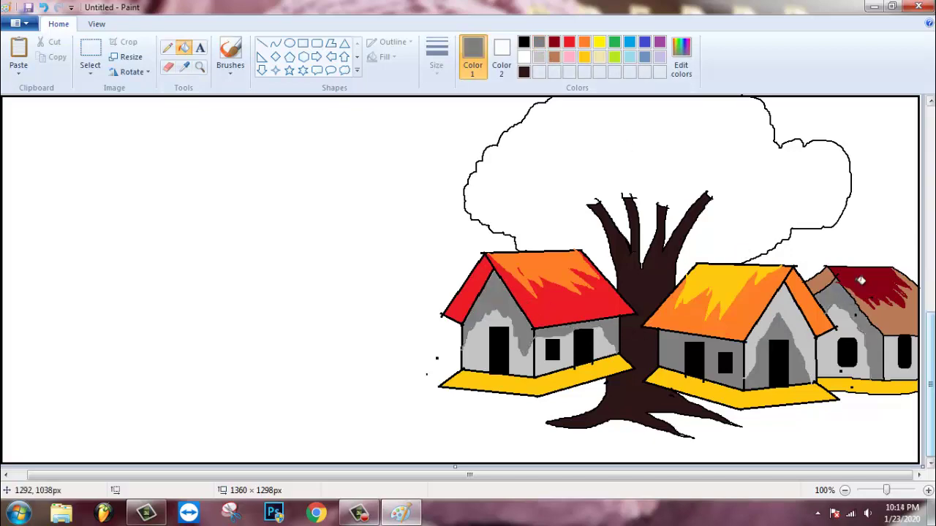
- Add four custom greens ranging from bright to very dark and fill the tree crown with the brightest one
{"action": "left_click", "coordinate": [680, 59]}
{"action": "left_click", "coordinate": [359, 209]}
{"action": "left_click", "coordinate": [341, 346]}
{"action": "left_click", "coordinate": [681, 59]}
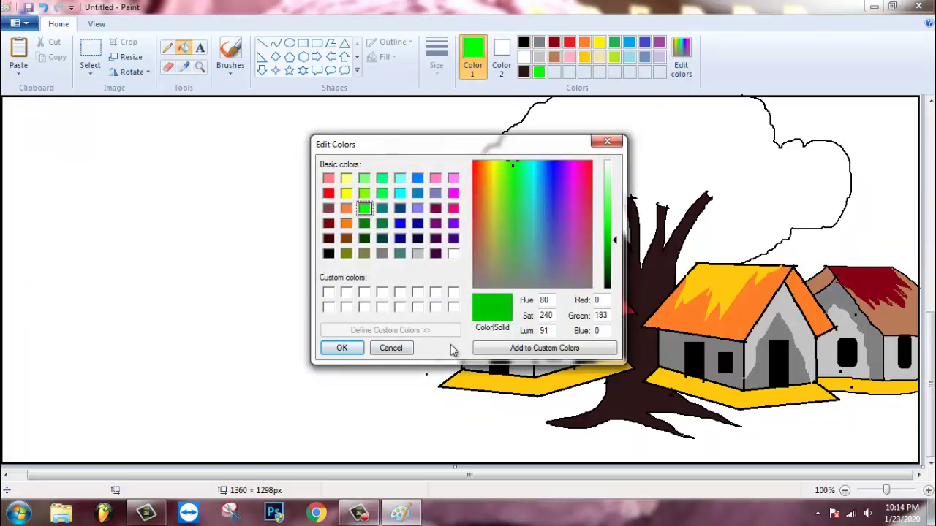
{"action": "left_click", "coordinate": [341, 346]}
{"action": "left_click", "coordinate": [681, 59]}
{"action": "left_click", "coordinate": [341, 347]}
{"action": "left_click", "coordinate": [681, 59]}
{"action": "left_click", "coordinate": [341, 347]}
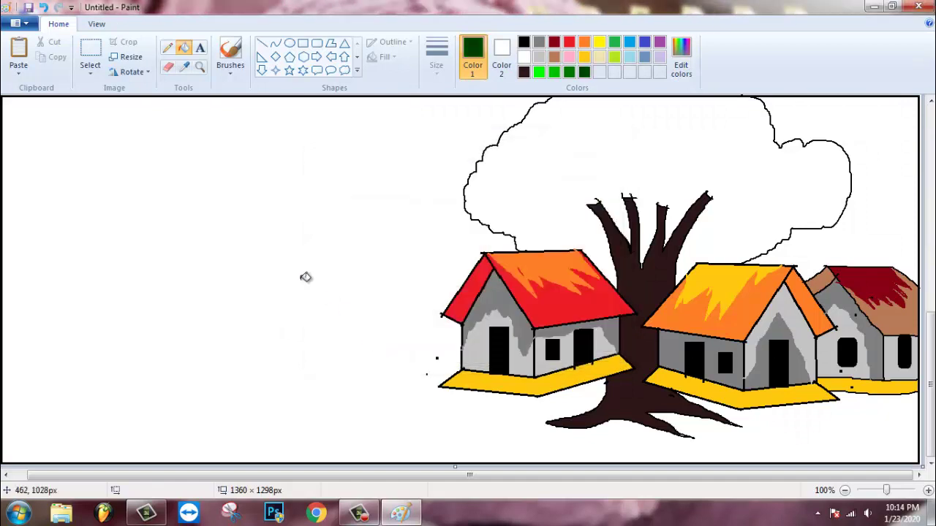
{"action": "left_click", "coordinate": [539, 71]}
{"action": "left_click", "coordinate": [618, 139]}
- Sketch jagged band outlines across the tree crown, using darker greens for the lower bands and a lighter green near the top
{"action": "left_click", "coordinate": [168, 48]}
{"action": "left_click", "coordinate": [584, 72]}
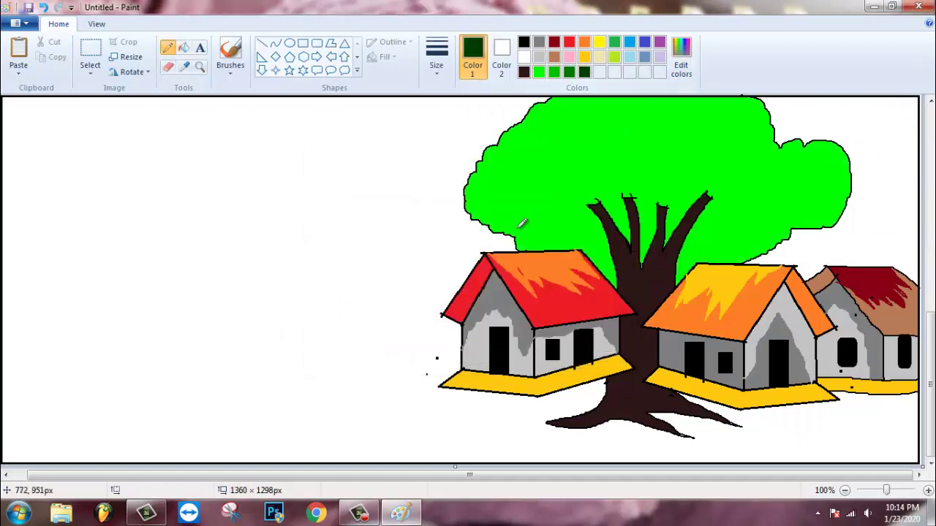
{"action": "mouse_move", "coordinate": [577, 212]}
{"action": "left_mouse_down"}
{"action": "mouse_move", "coordinate": [638, 174]}
{"action": "mouse_move", "coordinate": [732, 199]}
{"action": "mouse_move", "coordinate": [789, 237]}
{"action": "left_mouse_up"}
{"action": "left_click", "coordinate": [569, 71]}
{"action": "mouse_move", "coordinate": [464, 189]}
{"action": "left_mouse_down"}
{"action": "mouse_move", "coordinate": [541, 146]}
{"action": "mouse_move", "coordinate": [674, 128]}
{"action": "mouse_move", "coordinate": [816, 198]}
{"action": "mouse_move", "coordinate": [813, 225]}
{"action": "left_mouse_up"}
{"action": "left_click", "coordinate": [554, 72]}
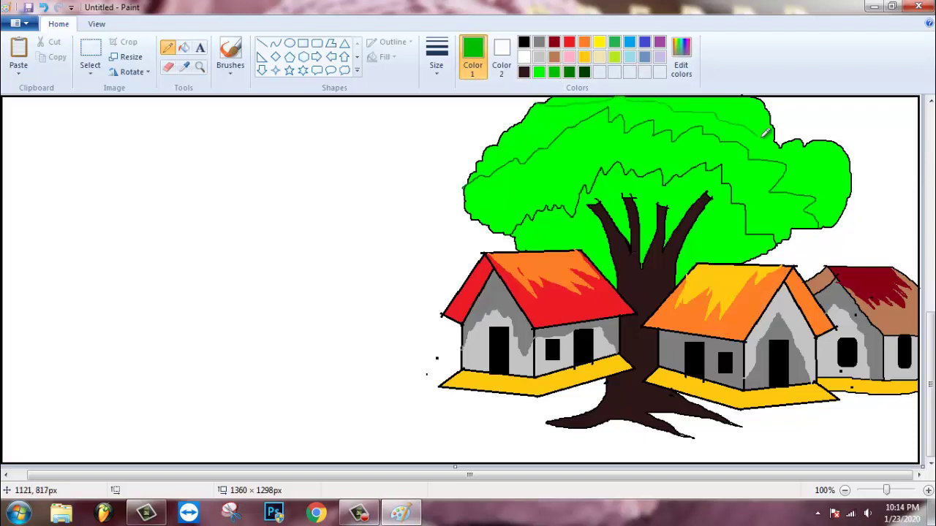
- Fill the crown's bands with custom greens, darkest around the branches and lighter toward the top
{"action": "left_click", "coordinate": [184, 47]}
{"action": "left_click", "coordinate": [584, 72]}
{"action": "left_click", "coordinate": [585, 197]}
{"action": "left_click", "coordinate": [554, 71]}
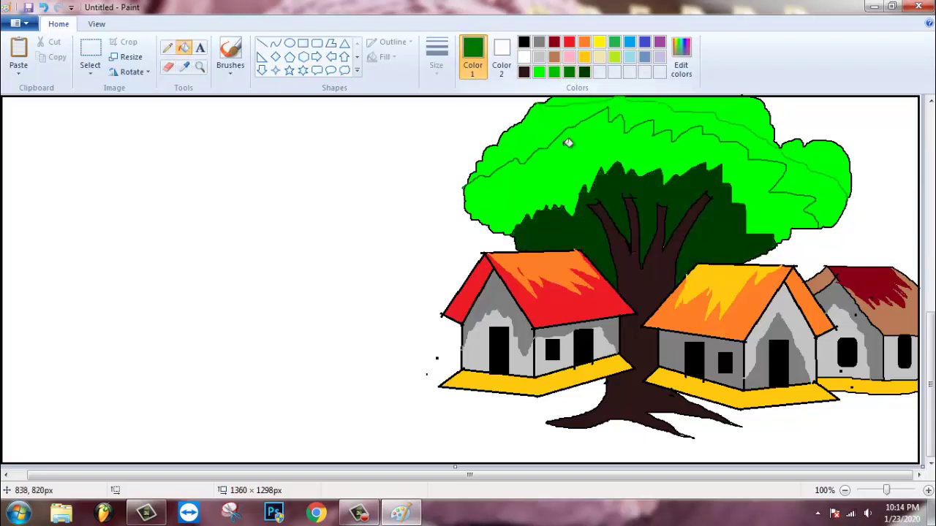
{"action": "left_click", "coordinate": [566, 142]}
{"action": "left_click", "coordinate": [544, 114]}
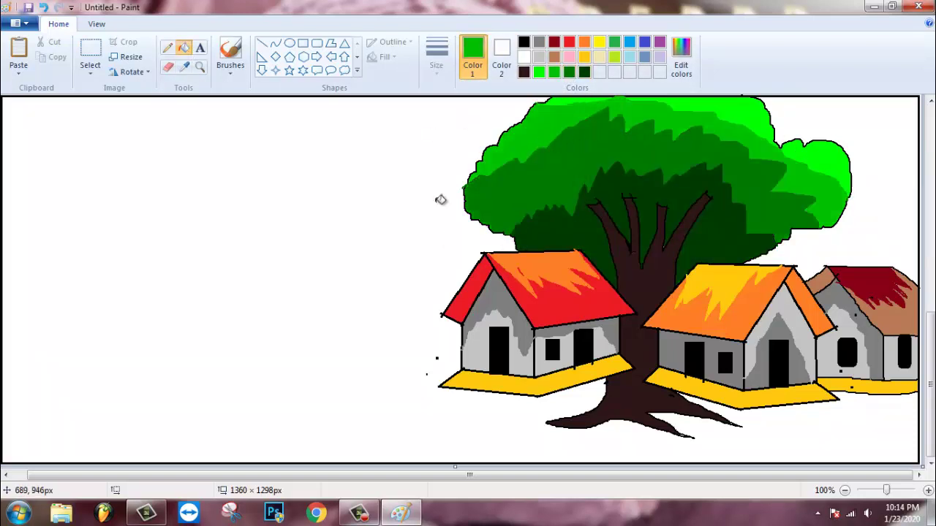
- Sketch a second tree behind the third house with dark brown trunk lines and a lime crown outline
{"action": "left_click", "coordinate": [168, 47]}
{"action": "left_click", "coordinate": [523, 72]}
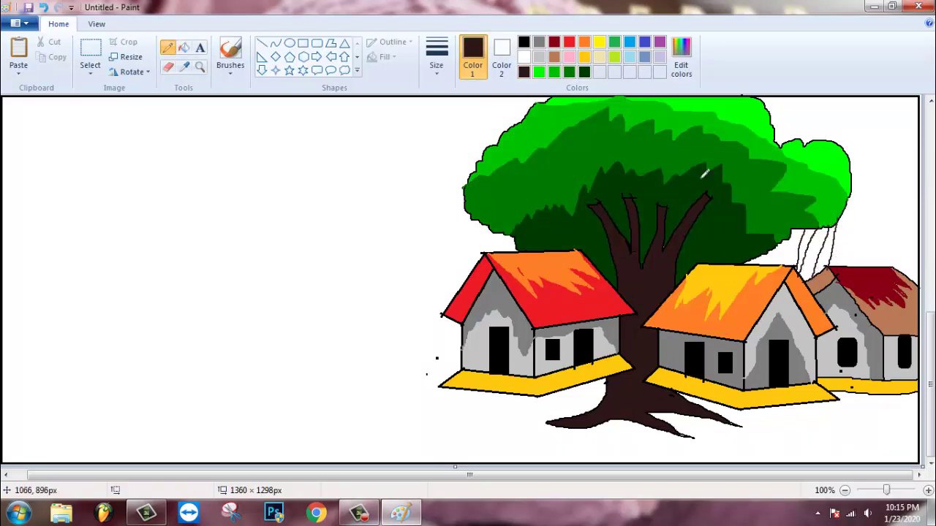
{"action": "left_click", "coordinate": [616, 58]}
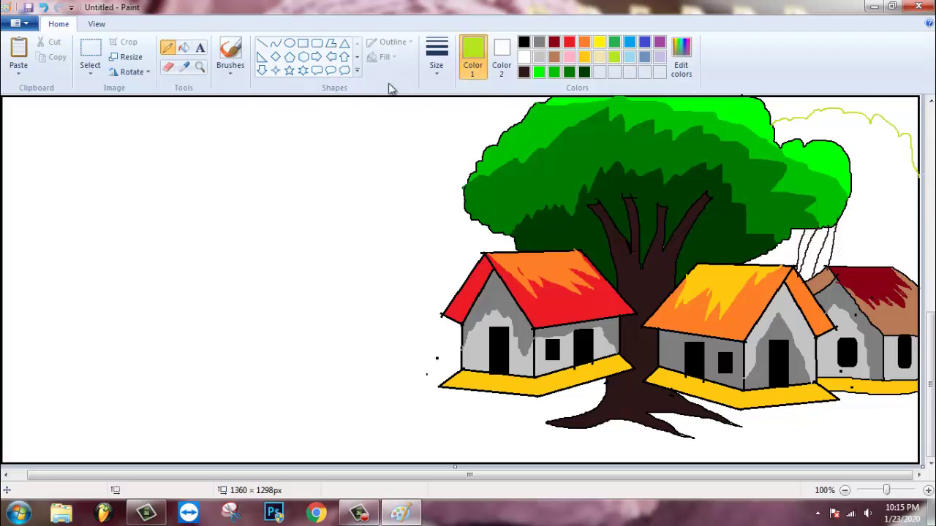
- Fill the second tree's trunk strips with dark brown and dark red, and its crown with lime
{"action": "left_click", "coordinate": [183, 48]}
{"action": "left_click", "coordinate": [523, 72]}
{"action": "left_click", "coordinate": [802, 256]}
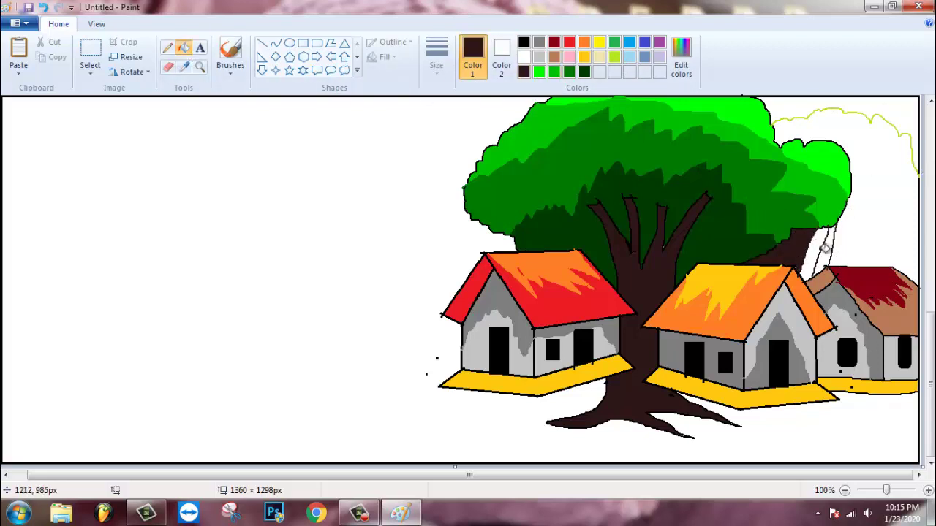
{"action": "left_click", "coordinate": [554, 42]}
{"action": "left_click", "coordinate": [819, 253]}
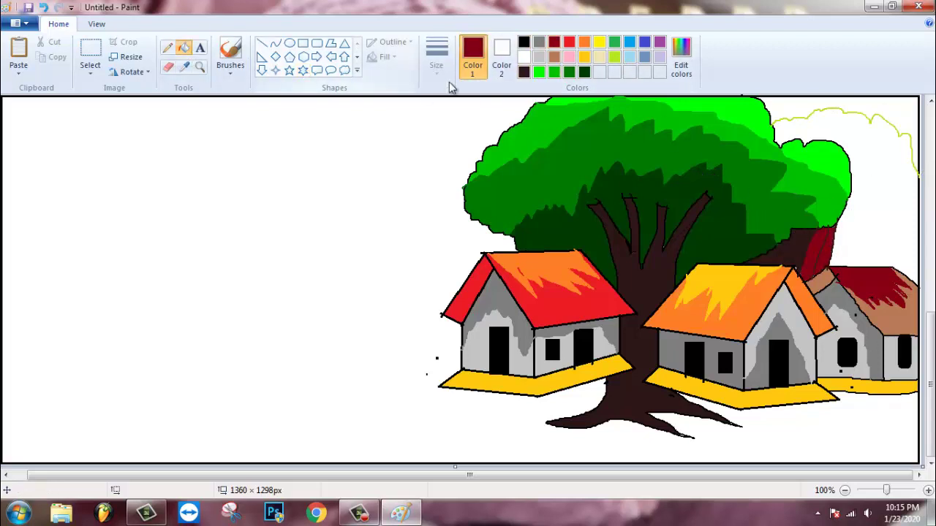
{"action": "left_click", "coordinate": [616, 57]}
{"action": "left_click", "coordinate": [862, 130]}
- Draw forked branches rising from behind the third house into the lime crown and fill them with dark brown
{"action": "left_click", "coordinate": [168, 48]}
{"action": "left_click", "coordinate": [523, 71]}
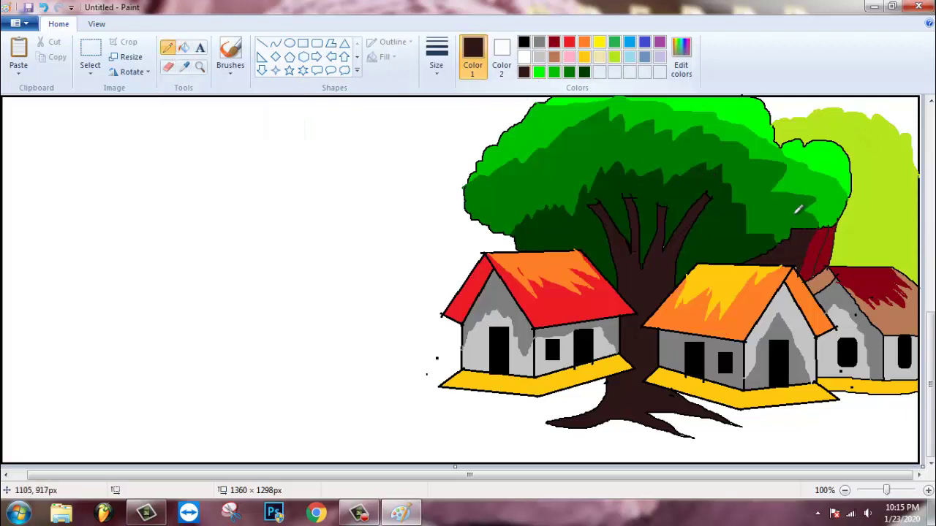
{"action": "mouse_move", "coordinate": [841, 214]}
{"action": "left_mouse_down"}
{"action": "mouse_move", "coordinate": [862, 264]}
{"action": "mouse_move", "coordinate": [848, 207]}
{"action": "mouse_move", "coordinate": [888, 177]}
{"action": "left_mouse_up"}
{"action": "left_click", "coordinate": [183, 47]}
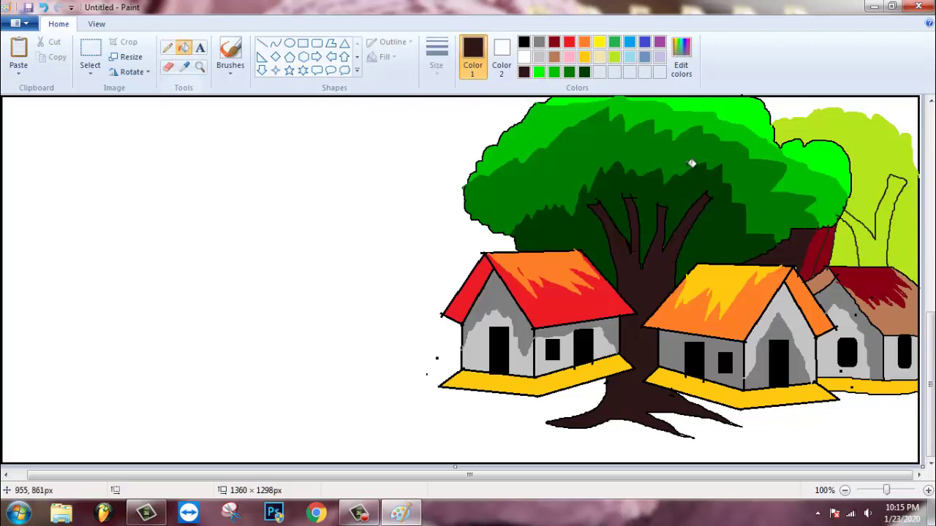
{"action": "left_click", "coordinate": [878, 247]}
- Spray foliage texture over the lime crown with the Airbrush at its largest size, using darkest green, standard green and bright green
{"action": "left_click", "coordinate": [231, 65]}
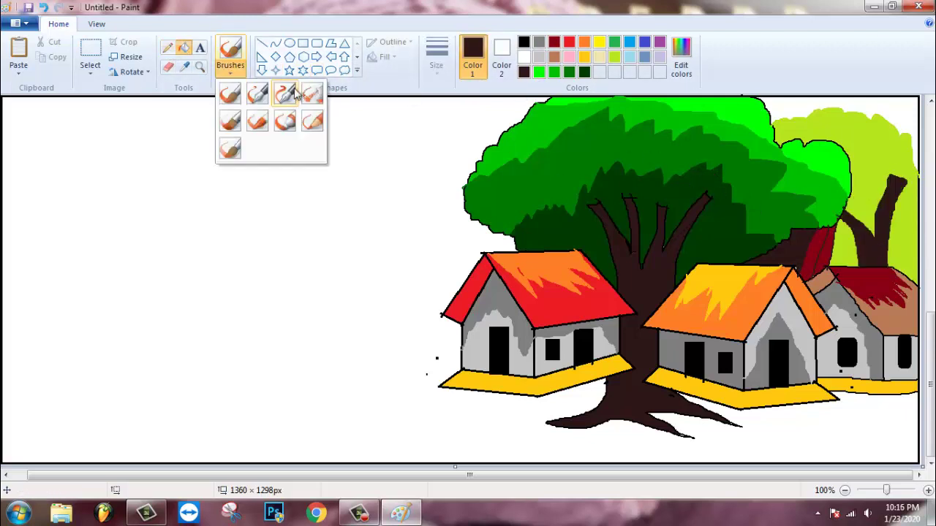
{"action": "left_click", "coordinate": [305, 94]}
{"action": "left_click", "coordinate": [437, 59]}
{"action": "left_click", "coordinate": [471, 176]}
{"action": "left_click", "coordinate": [584, 72]}
{"action": "mouse_move", "coordinate": [845, 223]}
{"action": "left_mouse_down"}
{"action": "mouse_move", "coordinate": [848, 256]}
{"action": "mouse_move", "coordinate": [870, 212]}
{"action": "mouse_move", "coordinate": [914, 198]}
{"action": "mouse_move", "coordinate": [910, 255]}
{"action": "mouse_move", "coordinate": [899, 160]}
{"action": "mouse_move", "coordinate": [804, 110]}
{"action": "mouse_move", "coordinate": [877, 110]}
{"action": "mouse_move", "coordinate": [913, 167]}
{"action": "mouse_move", "coordinate": [848, 103]}
{"action": "mouse_move", "coordinate": [920, 131]}
{"action": "mouse_move", "coordinate": [909, 219]}
{"action": "mouse_move", "coordinate": [870, 183]}
{"action": "mouse_move", "coordinate": [855, 127]}
{"action": "left_mouse_up"}
{"action": "left_click", "coordinate": [614, 41]}
{"action": "left_click", "coordinate": [538, 71]}
{"action": "mouse_move", "coordinate": [790, 113]}
{"action": "left_mouse_down"}
{"action": "mouse_move", "coordinate": [864, 109]}
{"action": "mouse_move", "coordinate": [847, 96]}
{"action": "mouse_move", "coordinate": [914, 123]}
{"action": "mouse_move", "coordinate": [842, 143]}
{"action": "mouse_move", "coordinate": [819, 137]}
{"action": "mouse_move", "coordinate": [827, 171]}
{"action": "left_mouse_up"}
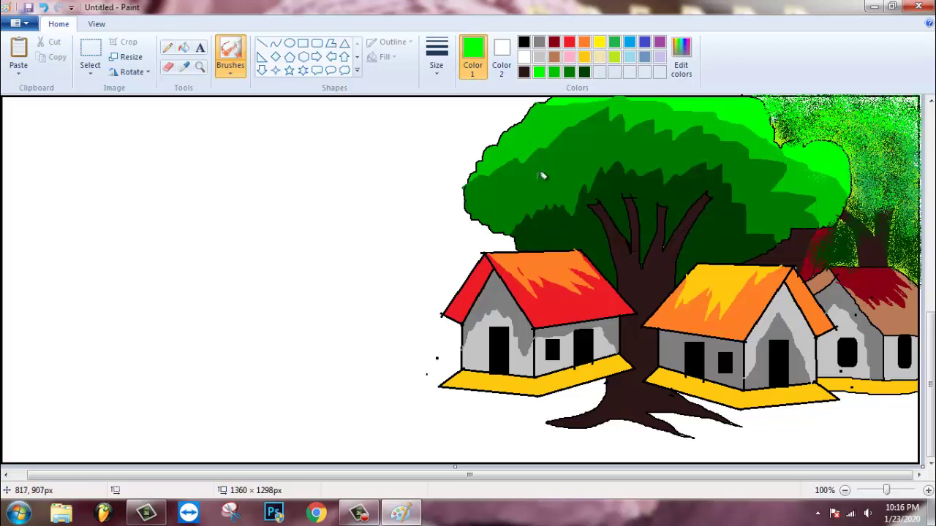
- Outline a jagged patch of ground beneath the houses and fill it with the darkest custom green
{"action": "left_click", "coordinate": [584, 72]}
{"action": "left_click", "coordinate": [168, 47]}
{"action": "mouse_move", "coordinate": [460, 355]}
{"action": "left_mouse_down"}
{"action": "mouse_move", "coordinate": [255, 395]}
{"action": "mouse_move", "coordinate": [500, 430]}
{"action": "mouse_move", "coordinate": [525, 444]}
{"action": "mouse_move", "coordinate": [724, 460]}
{"action": "left_mouse_up"}
{"action": "left_click", "coordinate": [185, 48]}
{"action": "left_click", "coordinate": [623, 421]}
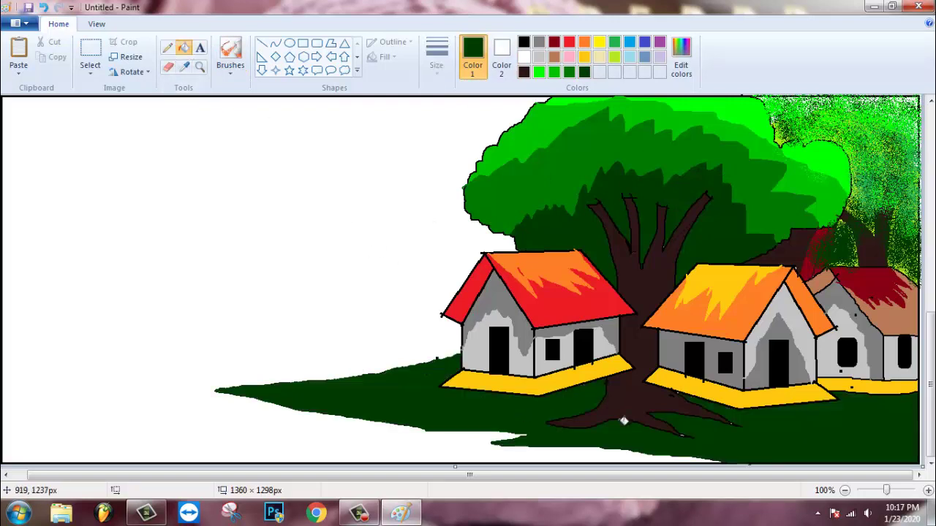
- Sketch jagged band lines across the grass in bright, medium and darker custom greens, brightest nearest the houses
{"action": "left_click", "coordinate": [539, 71]}
{"action": "left_click", "coordinate": [168, 47]}
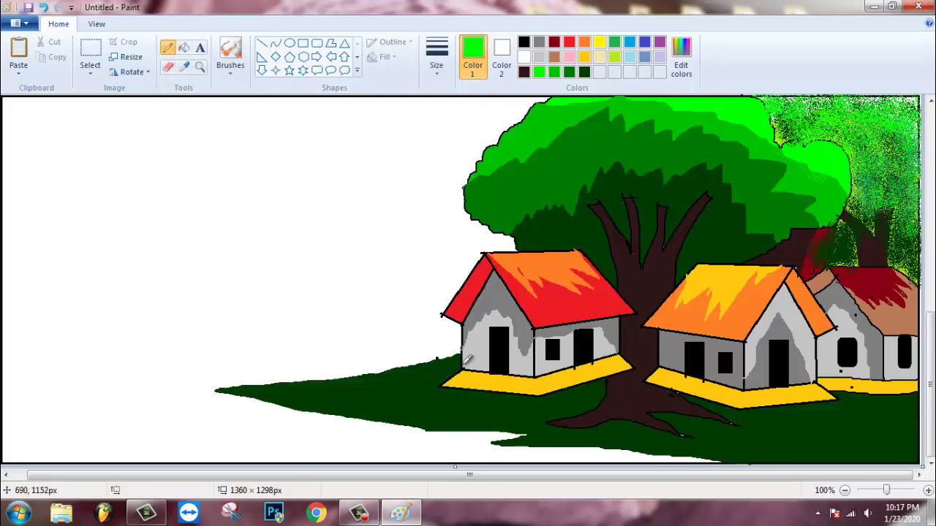
{"action": "left_click_drag", "start_coordinate": [816, 429], "coordinate": [918, 416]}
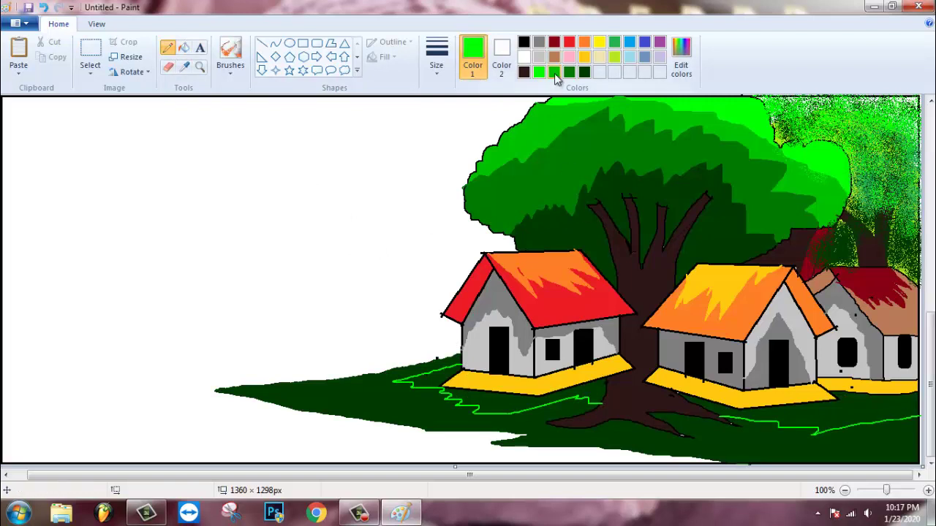
{"action": "left_click", "coordinate": [554, 71]}
{"action": "mouse_move", "coordinate": [536, 417]}
{"action": "left_mouse_down"}
{"action": "mouse_move", "coordinate": [756, 440]}
{"action": "mouse_move", "coordinate": [919, 439]}
{"action": "left_mouse_up"}
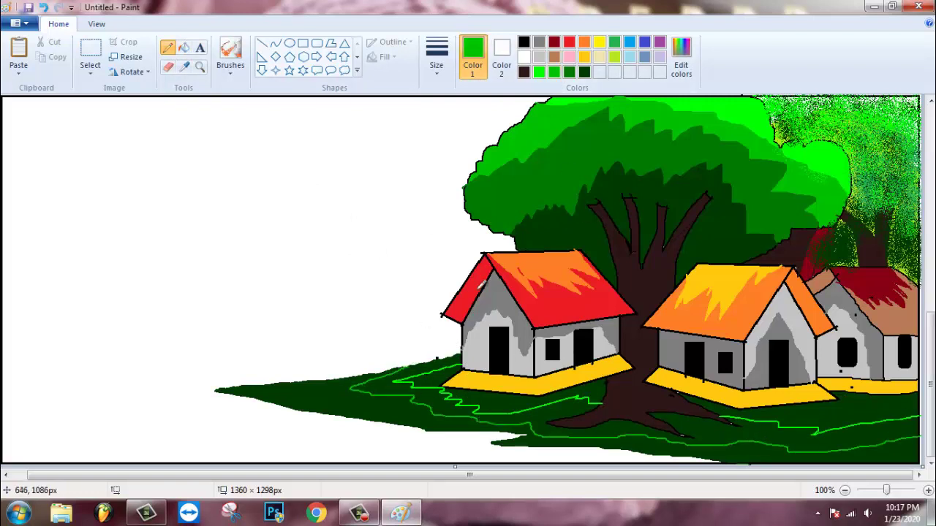
{"action": "left_click", "coordinate": [569, 72]}
- Fill the grass bands with the custom greens, darker on the outside and brightest beside the houses
{"action": "left_click", "coordinate": [184, 47]}
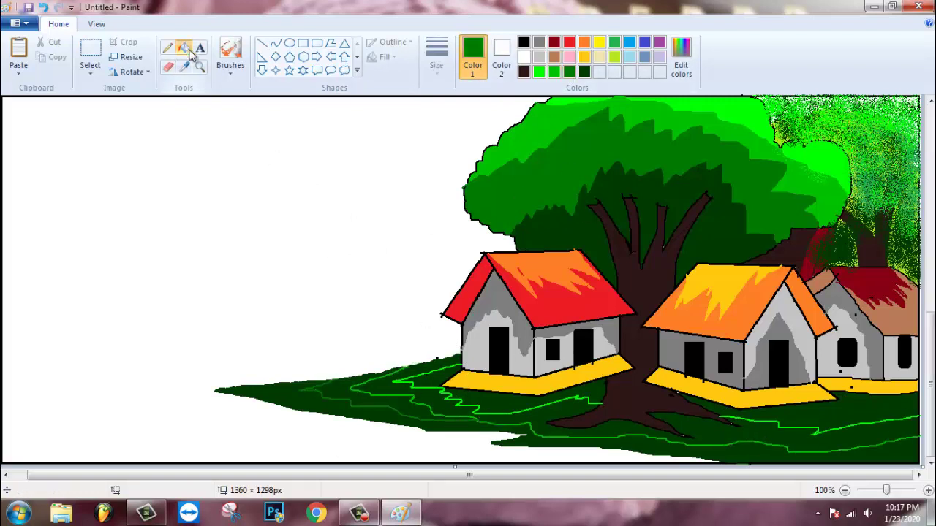
{"action": "left_click", "coordinate": [398, 387]}
{"action": "left_click", "coordinate": [554, 71]}
{"action": "left_click", "coordinate": [449, 402]}
{"action": "left_click", "coordinate": [539, 71]}
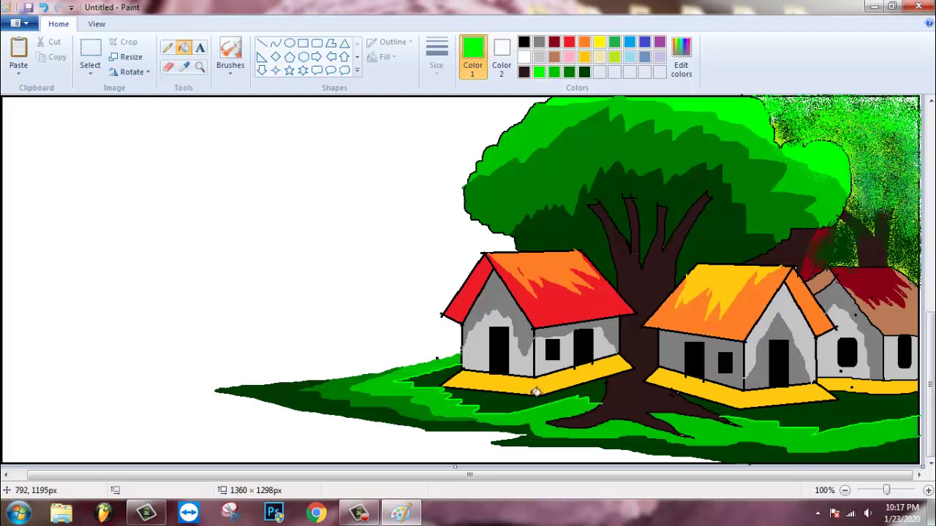
{"action": "left_click", "coordinate": [522, 401]}
{"action": "left_click", "coordinate": [801, 418]}
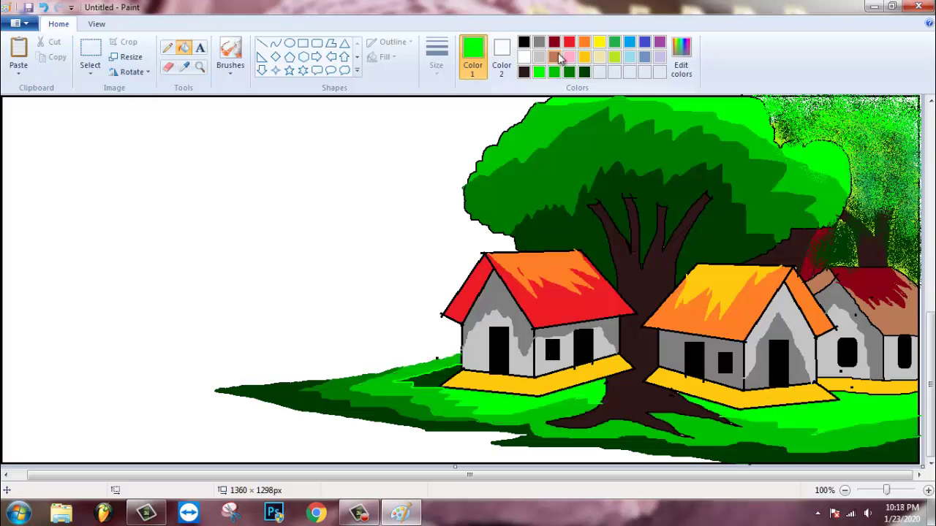
- Thicken the large tree's lower trunk between the first two houses with dark brown Marker strokes
{"action": "left_click", "coordinate": [523, 72]}
{"action": "left_click", "coordinate": [230, 72]}
{"action": "left_click", "coordinate": [285, 121]}
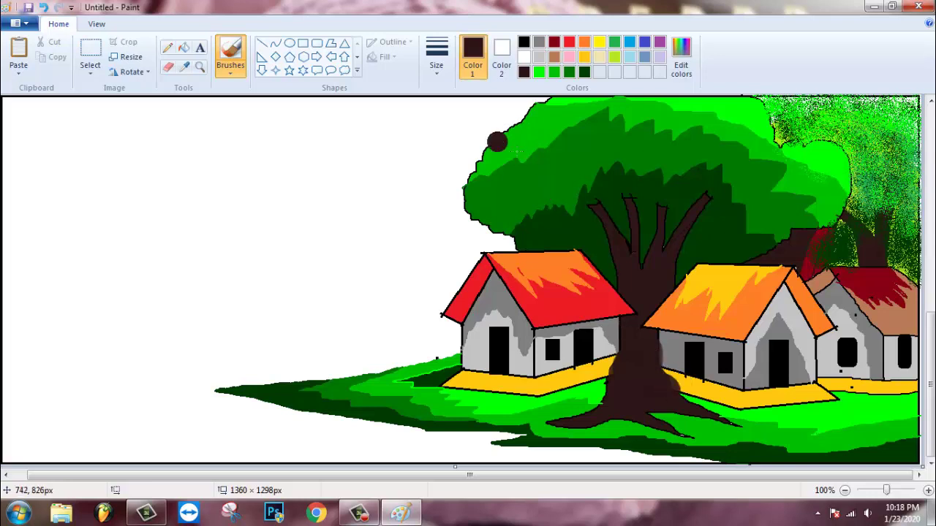
- Mix a pale pink (Red 233, Green 209, Blue 209), outline a wavy shore around the grass and fill it
{"action": "left_click", "coordinate": [167, 46]}
{"action": "left_click", "coordinate": [681, 69]}
{"action": "left_click", "coordinate": [607, 185]}
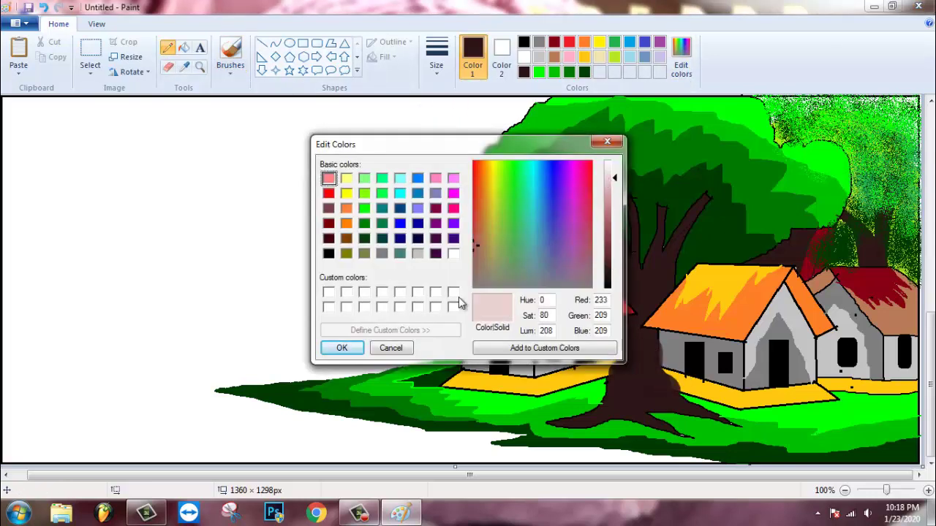
{"action": "left_click", "coordinate": [341, 348]}
{"action": "mouse_move", "coordinate": [455, 325]}
{"action": "left_mouse_down"}
{"action": "mouse_move", "coordinate": [71, 370]}
{"action": "mouse_move", "coordinate": [338, 472]}
{"action": "left_mouse_up"}
{"action": "left_click", "coordinate": [184, 47]}
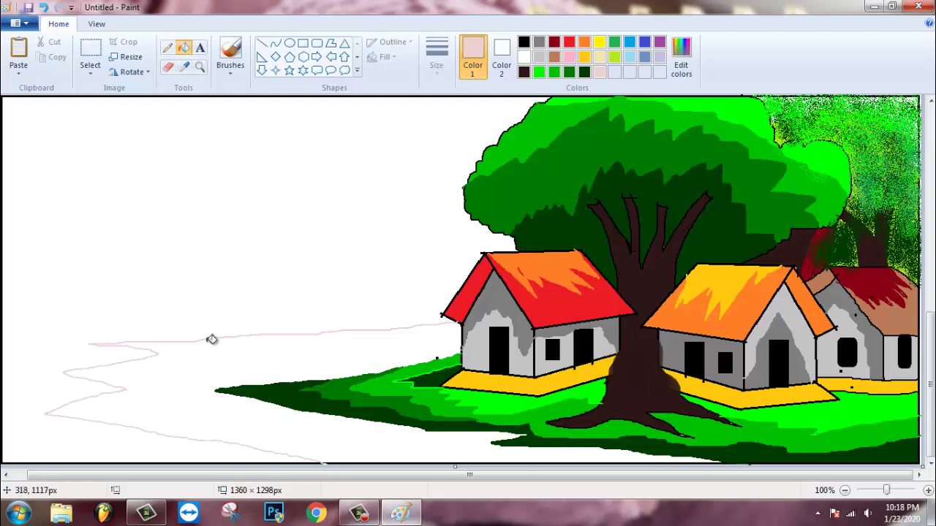
{"action": "left_click", "coordinate": [212, 350]}
- Mix a light peach custom colour from an orange hue and refill the shore with it
{"action": "left_click", "coordinate": [681, 69]}
{"action": "left_click", "coordinate": [479, 162]}
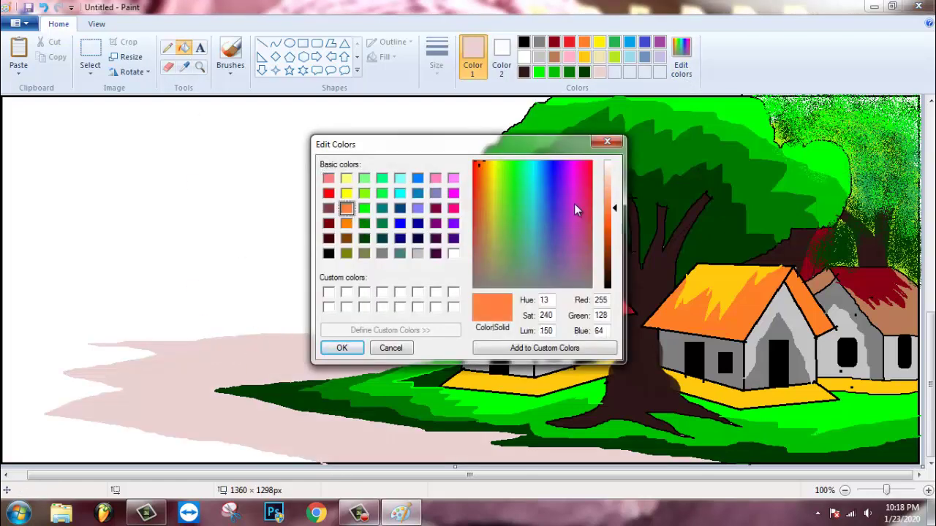
{"action": "left_click", "coordinate": [607, 176]}
{"action": "left_click", "coordinate": [341, 348]}
{"action": "left_click", "coordinate": [345, 342]}
- Draw a horizon line and a bumpy treeline above it in dark brown, and fill between them with darkest green
{"action": "left_click", "coordinate": [167, 51]}
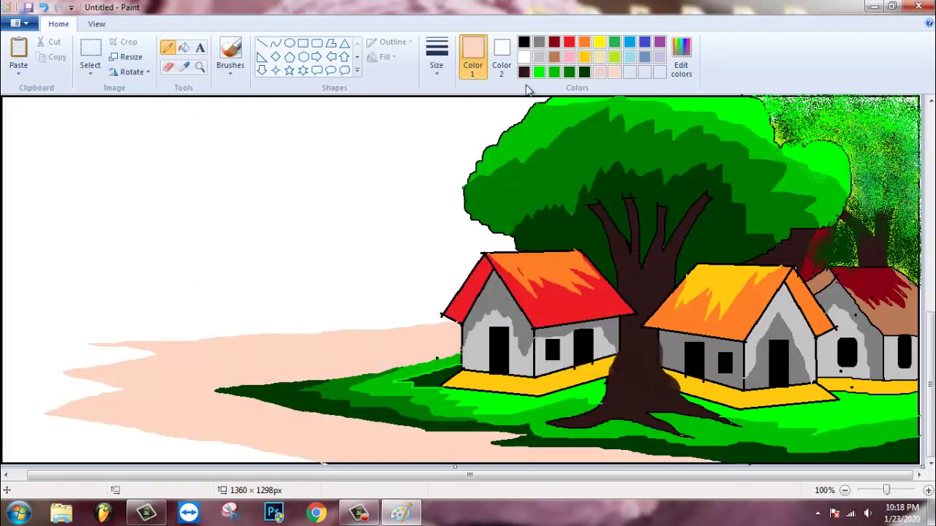
{"action": "left_click", "coordinate": [523, 72]}
{"action": "left_click_drag", "start_coordinate": [2, 274], "coordinate": [356, 275]}
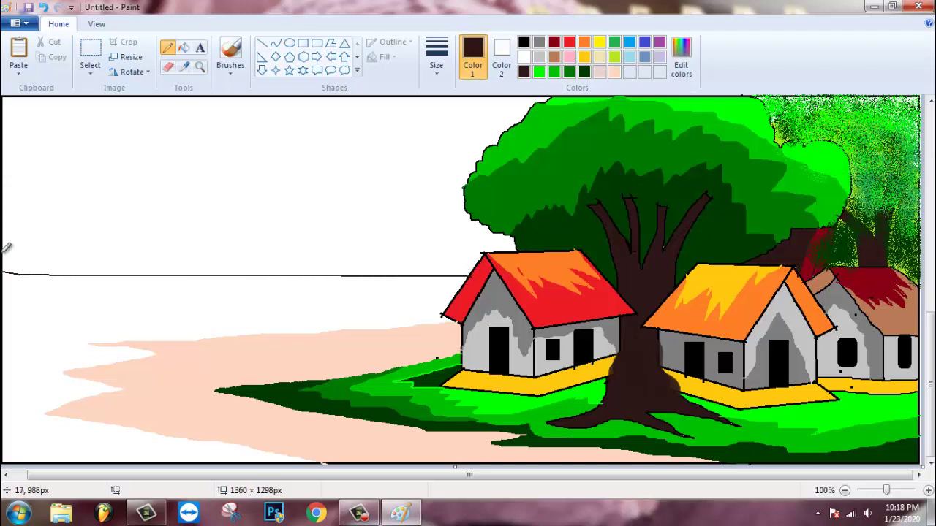
{"action": "mouse_move", "coordinate": [45, 243]}
{"action": "left_mouse_down"}
{"action": "mouse_move", "coordinate": [136, 222]}
{"action": "mouse_move", "coordinate": [399, 245]}
{"action": "mouse_move", "coordinate": [482, 218]}
{"action": "left_mouse_up"}
{"action": "left_click", "coordinate": [183, 47]}
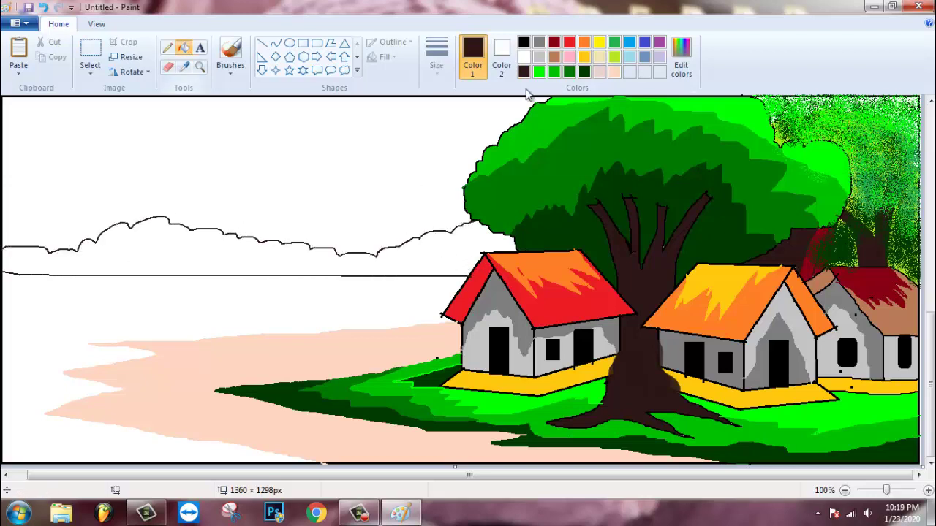
{"action": "left_click", "coordinate": [584, 72]}
{"action": "left_click", "coordinate": [448, 252]}
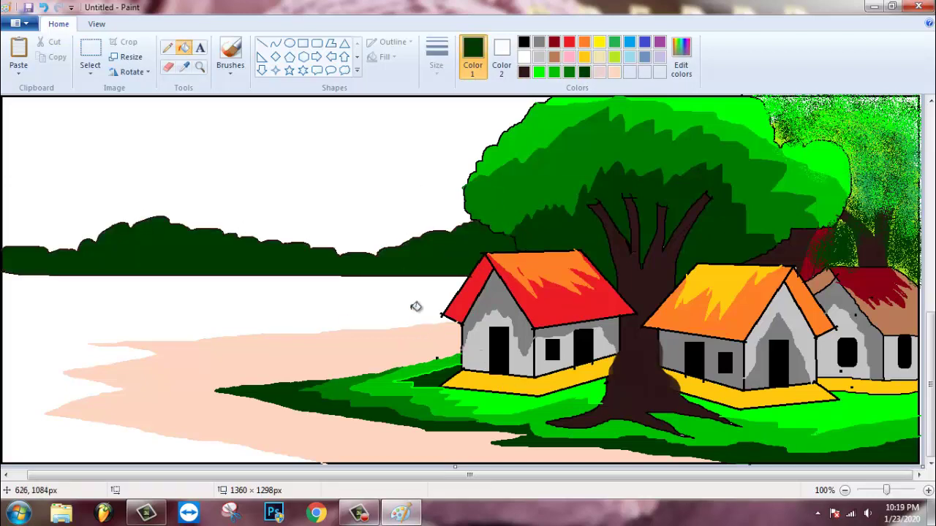
- Add pale blue custom colours and fill the water, finishing with a pale cyan
{"action": "left_click", "coordinate": [629, 57]}
{"action": "left_click", "coordinate": [681, 54]}
{"action": "left_click", "coordinate": [346, 347]}
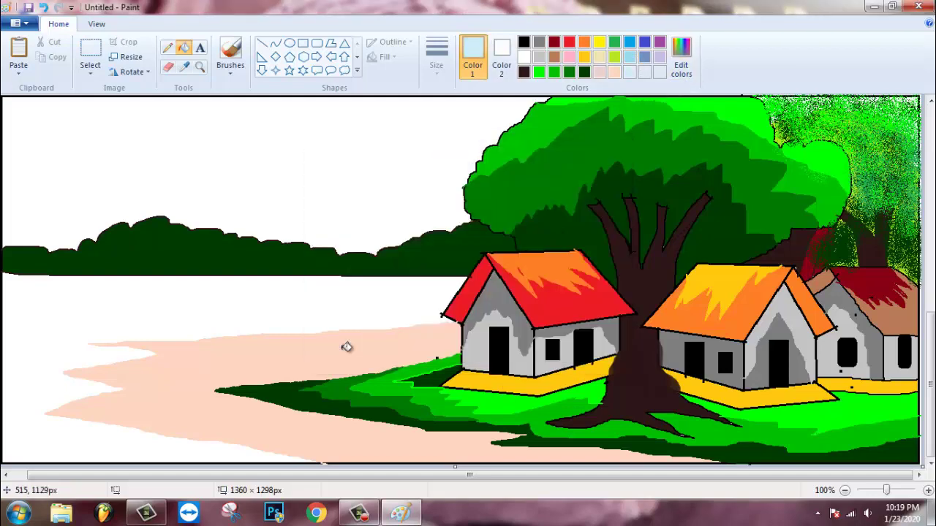
{"action": "left_click", "coordinate": [345, 287]}
{"action": "left_click", "coordinate": [681, 55]}
{"action": "left_click", "coordinate": [346, 346]}
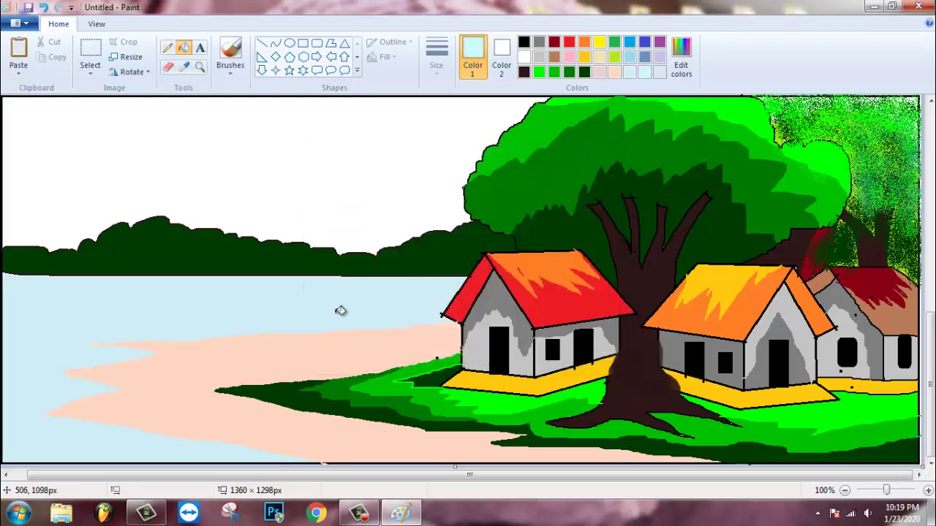
{"action": "left_click", "coordinate": [340, 311]}
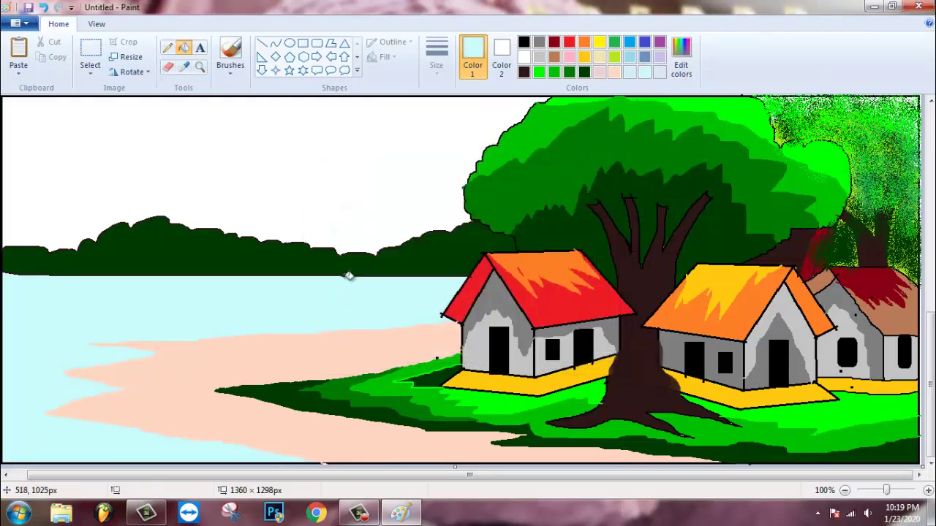
- Airbrush a darkest green border along the peach shoreline and bright green highlights over the distant treeline
{"action": "left_click", "coordinate": [230, 65]}
{"action": "left_click", "coordinate": [584, 72]}
{"action": "mouse_move", "coordinate": [315, 455]}
{"action": "left_mouse_down"}
{"action": "mouse_move", "coordinate": [61, 408]}
{"action": "mouse_move", "coordinate": [293, 454]}
{"action": "left_mouse_up"}
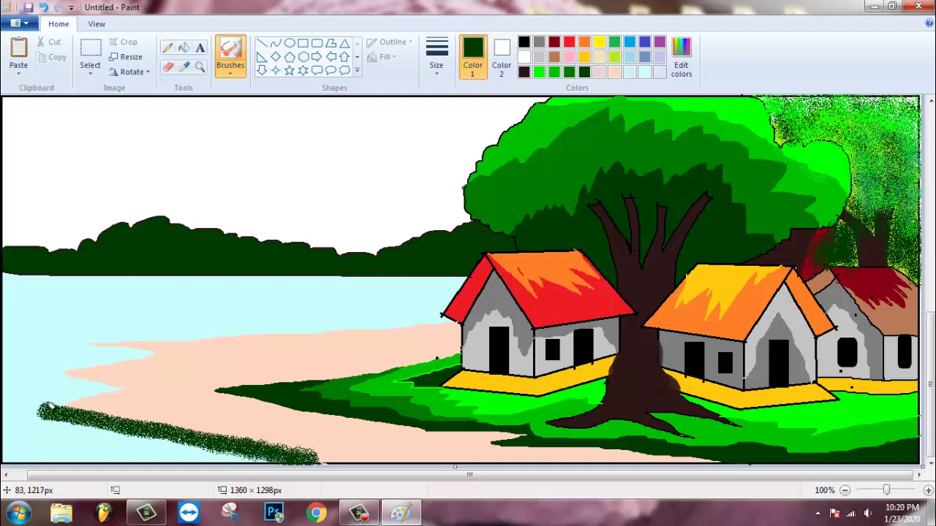
{"action": "mouse_move", "coordinate": [49, 405]}
{"action": "left_mouse_down"}
{"action": "mouse_move", "coordinate": [117, 390]}
{"action": "mouse_move", "coordinate": [56, 401]}
{"action": "mouse_move", "coordinate": [68, 370]}
{"action": "mouse_move", "coordinate": [129, 387]}
{"action": "mouse_move", "coordinate": [81, 367]}
{"action": "mouse_move", "coordinate": [152, 355]}
{"action": "mouse_move", "coordinate": [89, 363]}
{"action": "mouse_move", "coordinate": [148, 355]}
{"action": "mouse_move", "coordinate": [104, 341]}
{"action": "mouse_move", "coordinate": [452, 319]}
{"action": "mouse_move", "coordinate": [116, 336]}
{"action": "mouse_move", "coordinate": [459, 321]}
{"action": "mouse_move", "coordinate": [332, 320]}
{"action": "mouse_move", "coordinate": [155, 337]}
{"action": "left_mouse_up"}
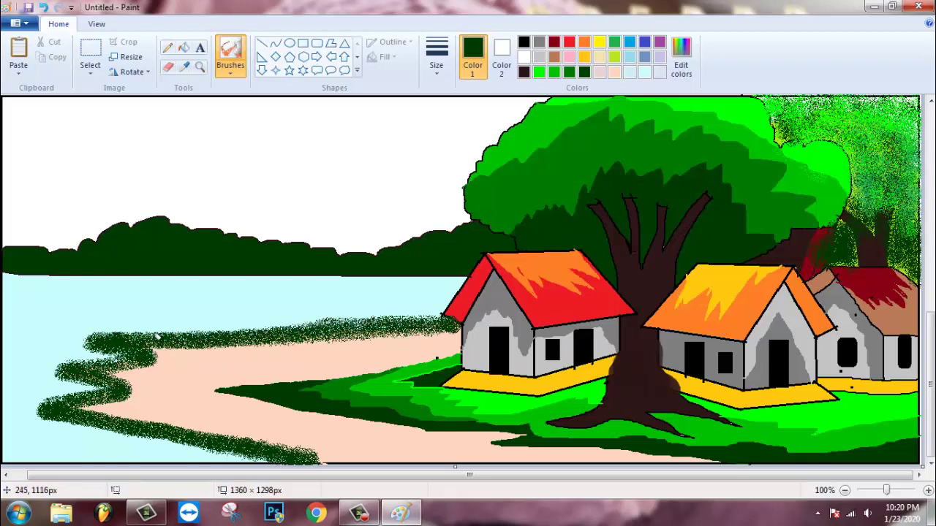
{"action": "left_click", "coordinate": [539, 71]}
{"action": "mouse_move", "coordinate": [8, 256]}
{"action": "left_mouse_down"}
{"action": "mouse_move", "coordinate": [30, 246]}
{"action": "mouse_move", "coordinate": [89, 249]}
{"action": "mouse_move", "coordinate": [42, 252]}
{"action": "mouse_move", "coordinate": [154, 229]}
{"action": "mouse_move", "coordinate": [205, 248]}
{"action": "mouse_move", "coordinate": [225, 243]}
{"action": "mouse_move", "coordinate": [188, 246]}
{"action": "mouse_move", "coordinate": [427, 247]}
{"action": "mouse_move", "coordinate": [356, 252]}
{"action": "left_mouse_up"}
- Outline two mountains behind the distant treeline and fill both with dark grey
{"action": "left_click", "coordinate": [168, 47]}
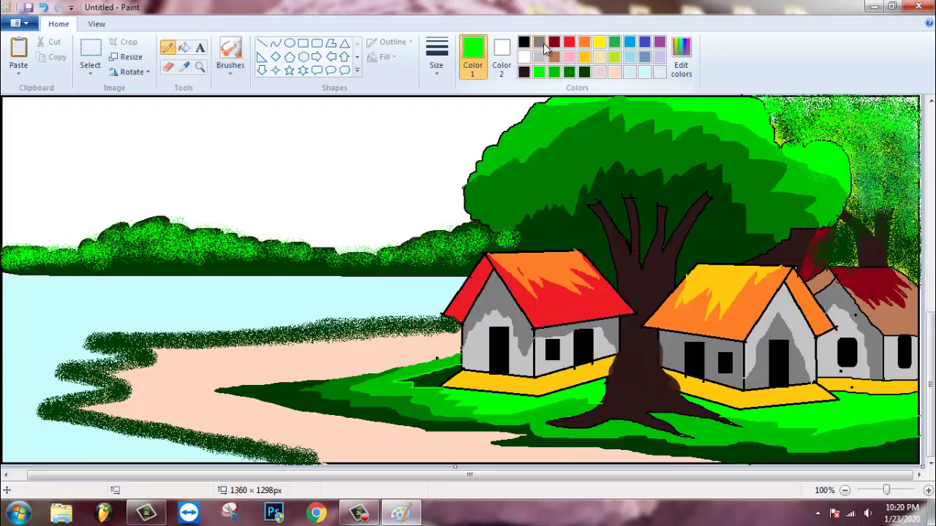
{"action": "left_click", "coordinate": [539, 42]}
{"action": "mouse_move", "coordinate": [3, 208]}
{"action": "left_mouse_down"}
{"action": "mouse_move", "coordinate": [40, 189]}
{"action": "mouse_move", "coordinate": [307, 243]}
{"action": "mouse_move", "coordinate": [468, 191]}
{"action": "left_mouse_up"}
{"action": "left_click", "coordinate": [184, 46]}
{"action": "left_click", "coordinate": [146, 190]}
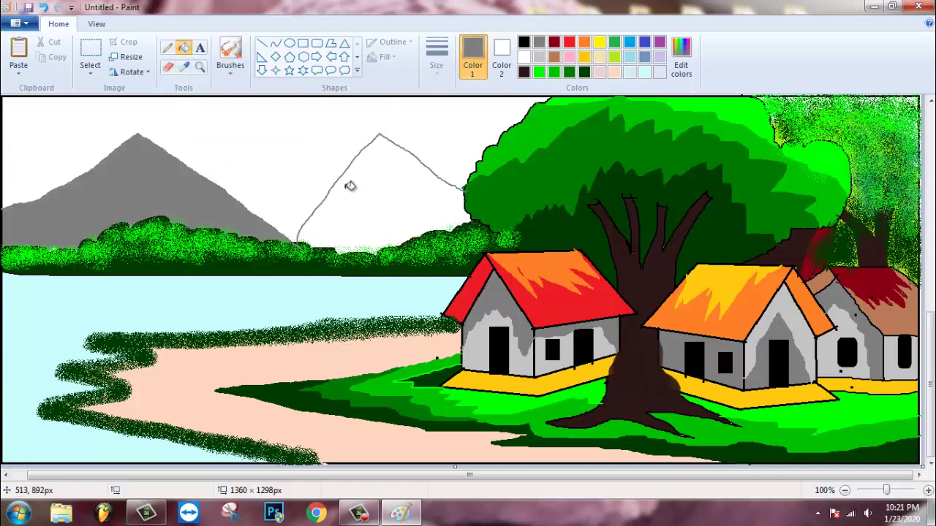
{"action": "left_click", "coordinate": [349, 183]}
- Sketch jagged light grey lines across both mountains and fill their slopes with light grey
{"action": "left_click", "coordinate": [539, 58]}
{"action": "left_click", "coordinate": [167, 47]}
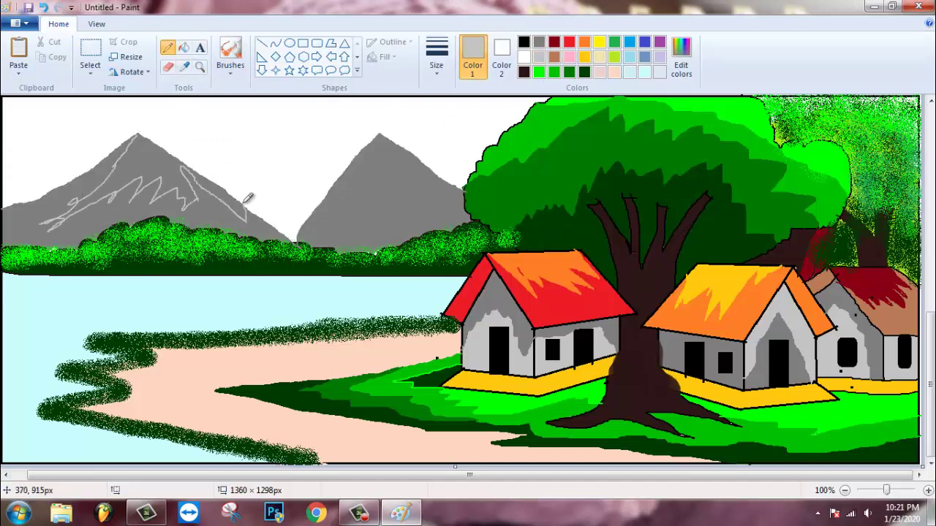
{"action": "mouse_move", "coordinate": [363, 149]}
{"action": "left_mouse_down"}
{"action": "mouse_move", "coordinate": [386, 176]}
{"action": "mouse_move", "coordinate": [433, 194]}
{"action": "left_mouse_up"}
{"action": "left_click", "coordinate": [184, 48]}
{"action": "left_click", "coordinate": [184, 161]}
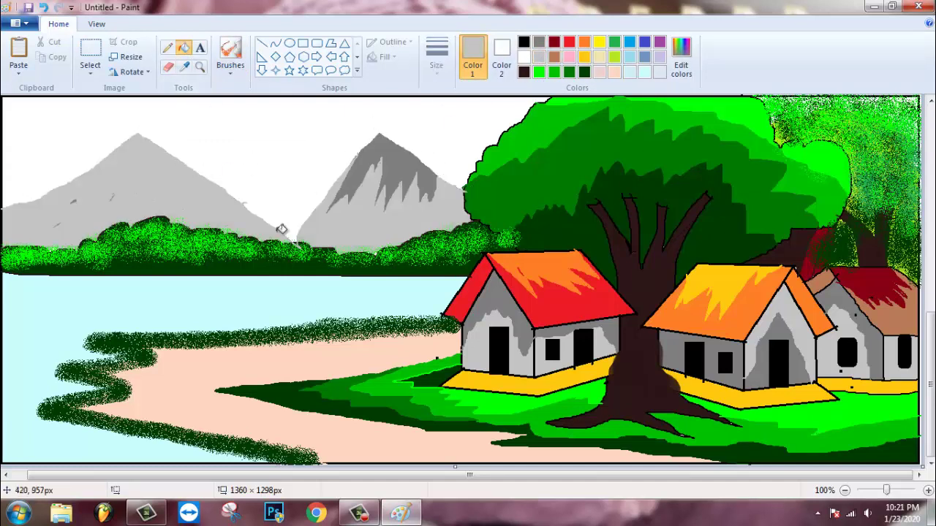
- Draw and fill a jagged dark grey cap on the first mountain, and add dark grey crease strokes to both mountains' slopes
{"action": "left_click", "coordinate": [539, 42]}
{"action": "left_click", "coordinate": [167, 47]}
{"action": "mouse_move", "coordinate": [118, 146]}
{"action": "left_mouse_down"}
{"action": "mouse_move", "coordinate": [109, 179]}
{"action": "mouse_move", "coordinate": [192, 193]}
{"action": "left_mouse_up"}
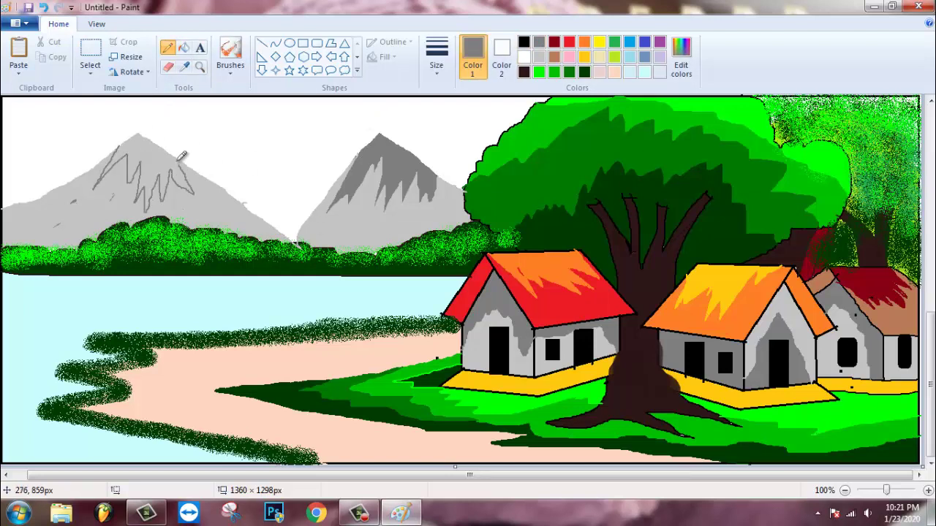
{"action": "left_click", "coordinate": [183, 47]}
{"action": "left_click", "coordinate": [161, 149]}
{"action": "left_click", "coordinate": [167, 47]}
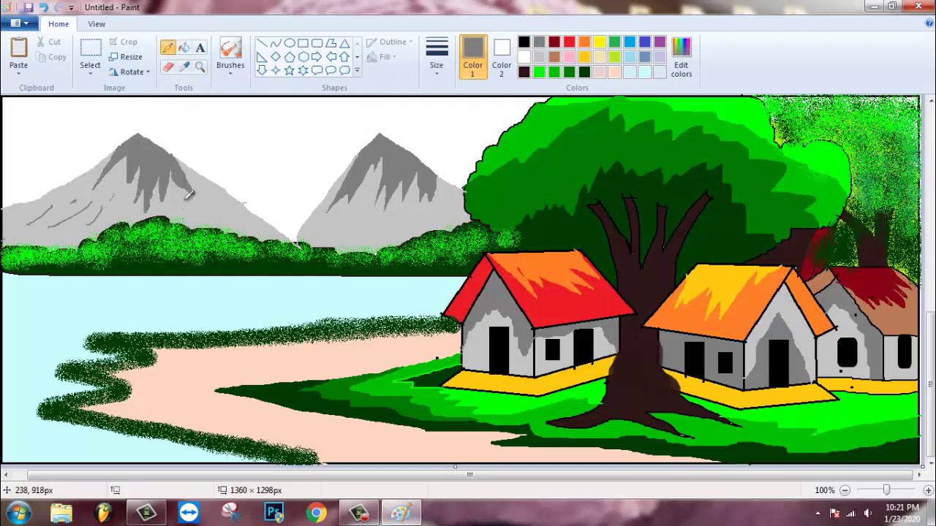
- Fill the sky behind the mountains with gold
{"action": "left_click", "coordinate": [584, 57]}
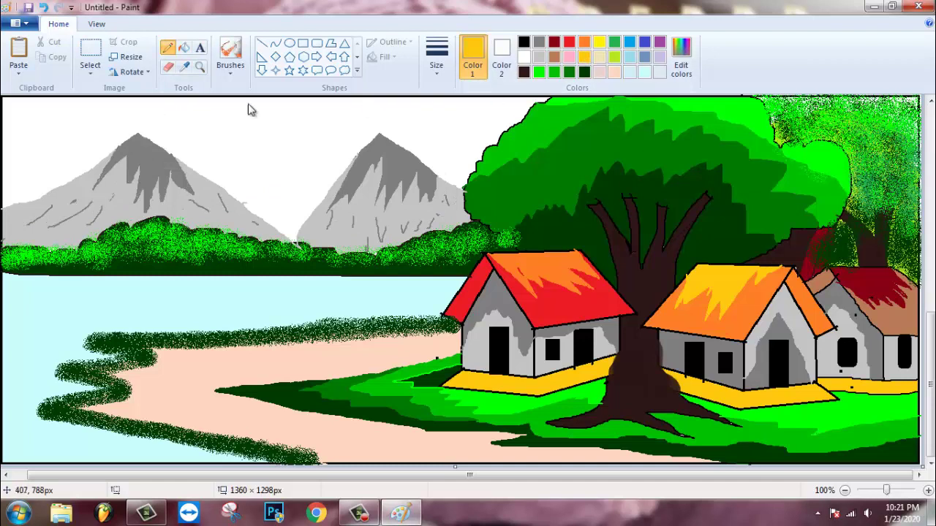
{"action": "left_click", "coordinate": [183, 48]}
{"action": "left_click", "coordinate": [328, 138]}
- Draw a solid red ellipse of about 95 × 76 px as the sun in the sky between the two mountains
{"action": "left_click", "coordinate": [569, 42]}
{"action": "left_click", "coordinate": [289, 43]}
{"action": "left_click", "coordinate": [436, 55]}
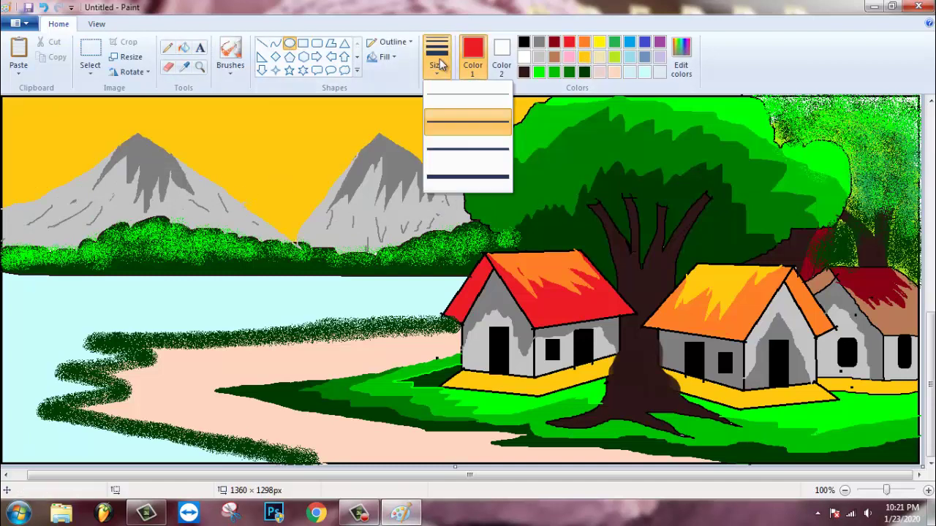
{"action": "left_click", "coordinate": [390, 42]}
{"action": "left_click", "coordinate": [395, 75]}
{"action": "left_click_drag", "start_coordinate": [247, 119], "coordinate": [312, 177]}
{"action": "left_click", "coordinate": [501, 55]}
{"action": "left_click", "coordinate": [569, 42]}
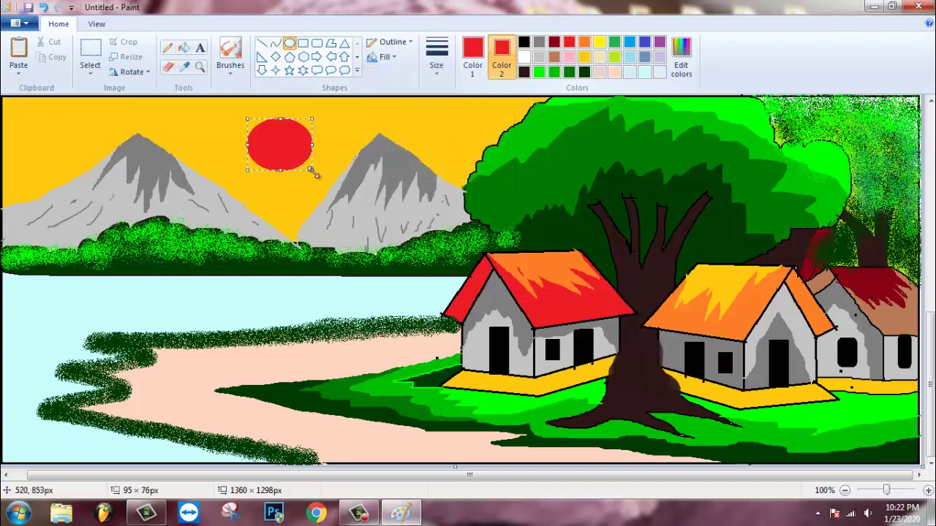
- Spray a red airbrush glow around the sun, spreading over the sky and the near slope of the second mountain
{"action": "left_click", "coordinate": [523, 57]}
{"action": "left_click", "coordinate": [231, 67]}
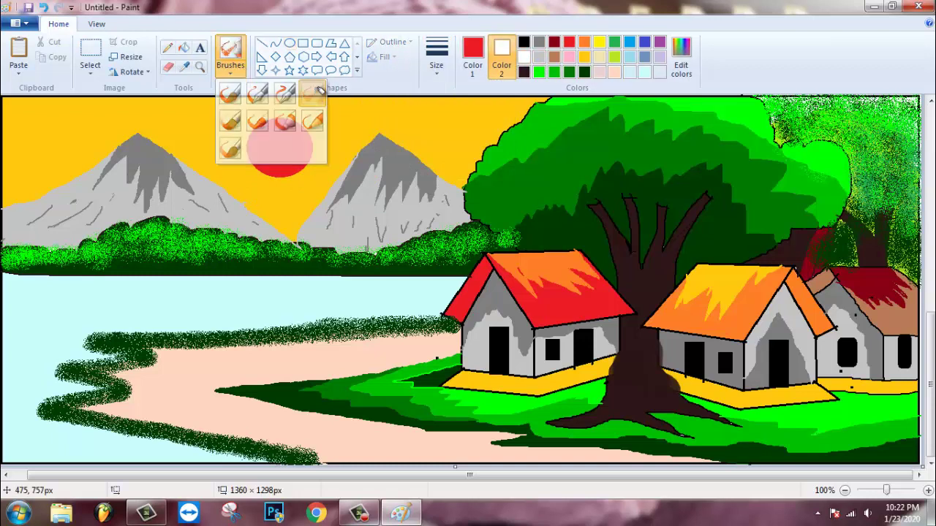
{"action": "left_click", "coordinate": [314, 94]}
{"action": "mouse_move", "coordinate": [325, 171]}
{"action": "left_mouse_down"}
{"action": "mouse_move", "coordinate": [226, 117]}
{"action": "mouse_move", "coordinate": [288, 187]}
{"action": "mouse_move", "coordinate": [226, 113]}
{"action": "mouse_move", "coordinate": [262, 162]}
{"action": "mouse_move", "coordinate": [308, 156]}
{"action": "mouse_move", "coordinate": [302, 201]}
{"action": "left_mouse_up"}
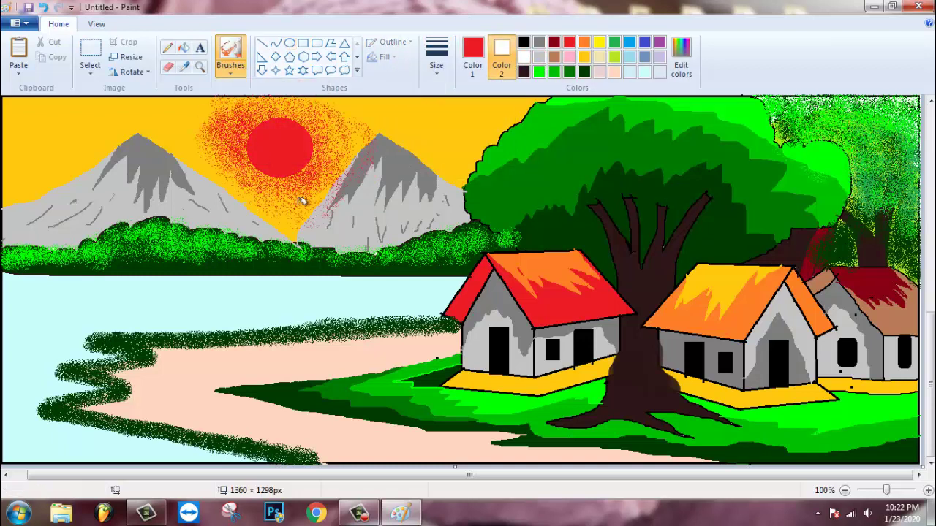
- Draw a black pencil outline of a long boat with slanted crossbars on the water just above the shore
{"action": "left_click", "coordinate": [473, 55]}
{"action": "left_click", "coordinate": [523, 41]}
{"action": "left_click", "coordinate": [166, 48]}
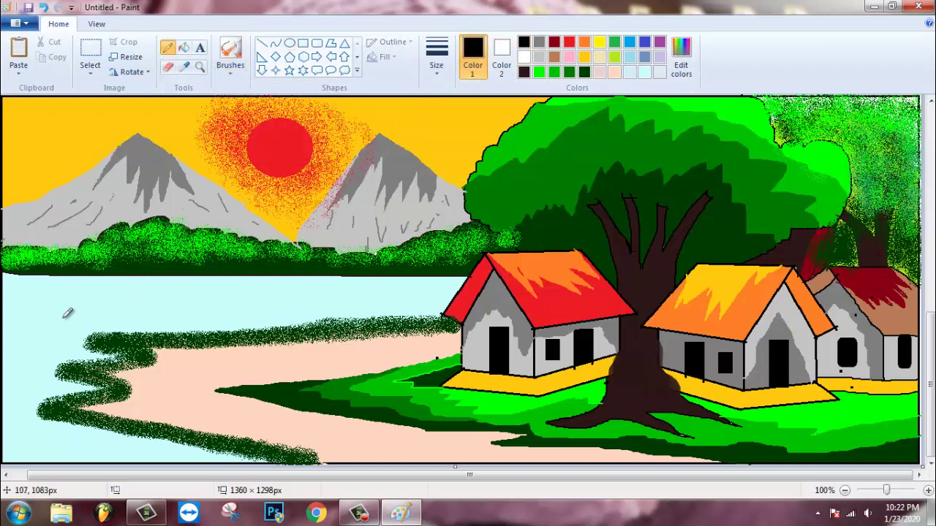
{"action": "mouse_move", "coordinate": [73, 306]}
{"action": "left_mouse_down"}
{"action": "mouse_move", "coordinate": [231, 318]}
{"action": "mouse_move", "coordinate": [159, 332]}
{"action": "left_mouse_up"}
{"action": "left_click_drag", "start_coordinate": [75, 306], "coordinate": [277, 298]}
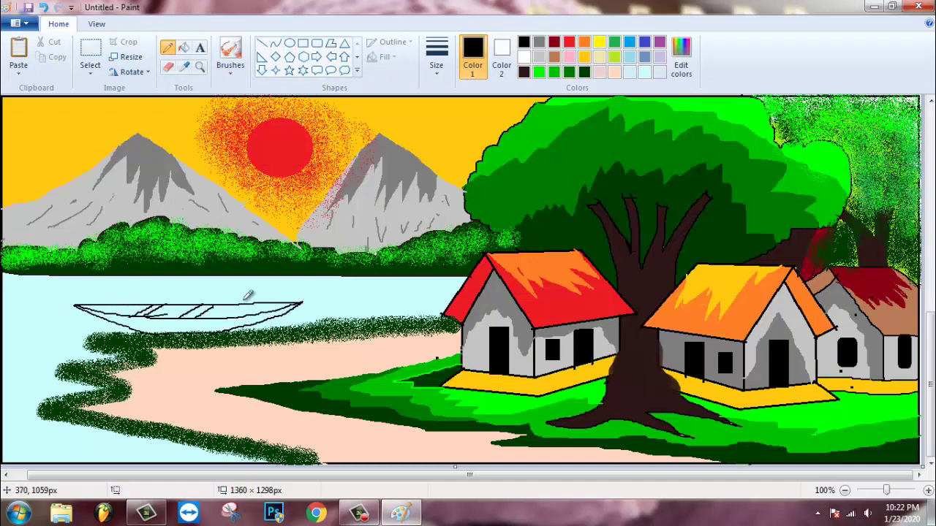
- Fill the boat's hull and crossbars with black and the sections between the crossbars with gold
{"action": "left_click", "coordinate": [184, 48]}
{"action": "left_click", "coordinate": [163, 320]}
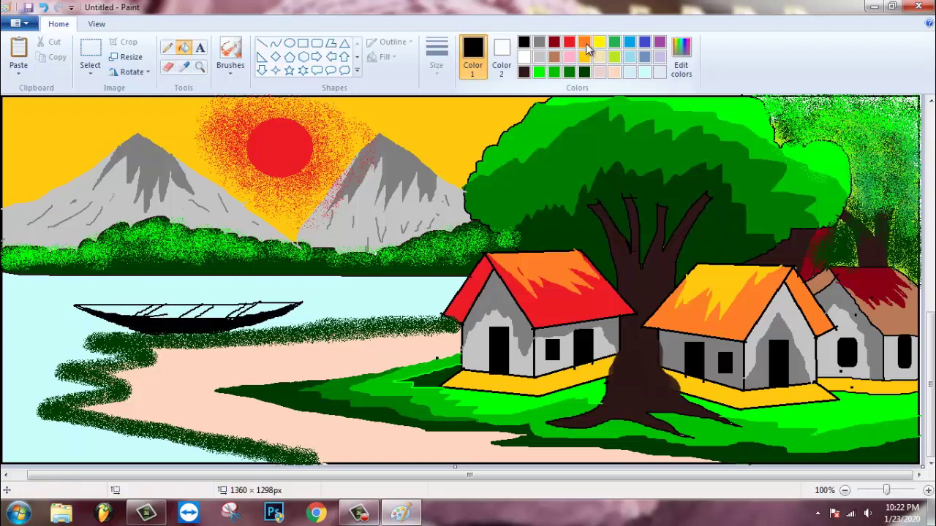
{"action": "left_click", "coordinate": [584, 57]}
{"action": "left_click", "coordinate": [170, 310]}
{"action": "left_click", "coordinate": [117, 310]}
{"action": "left_click", "coordinate": [219, 308]}
{"action": "left_click", "coordinate": [270, 306]}
{"action": "left_click", "coordinate": [523, 42]}
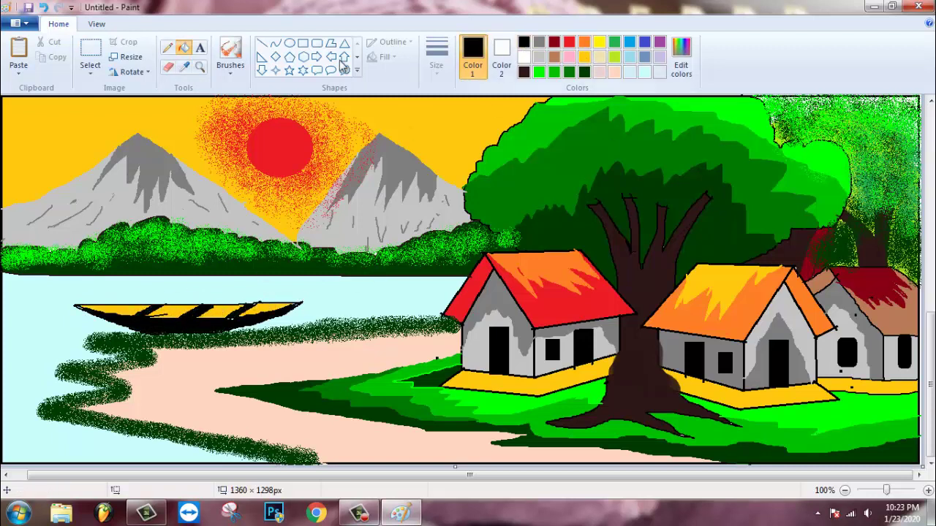
- Draw black horizontal ripple strokes on the water beside the boat and upright black poles across the boat
{"action": "left_click", "coordinate": [166, 47]}
{"action": "mouse_move", "coordinate": [123, 326]}
{"action": "left_mouse_down"}
{"action": "mouse_move", "coordinate": [66, 326]}
{"action": "mouse_move", "coordinate": [147, 325]}
{"action": "mouse_move", "coordinate": [139, 355]}
{"action": "mouse_move", "coordinate": [98, 379]}
{"action": "left_mouse_up"}
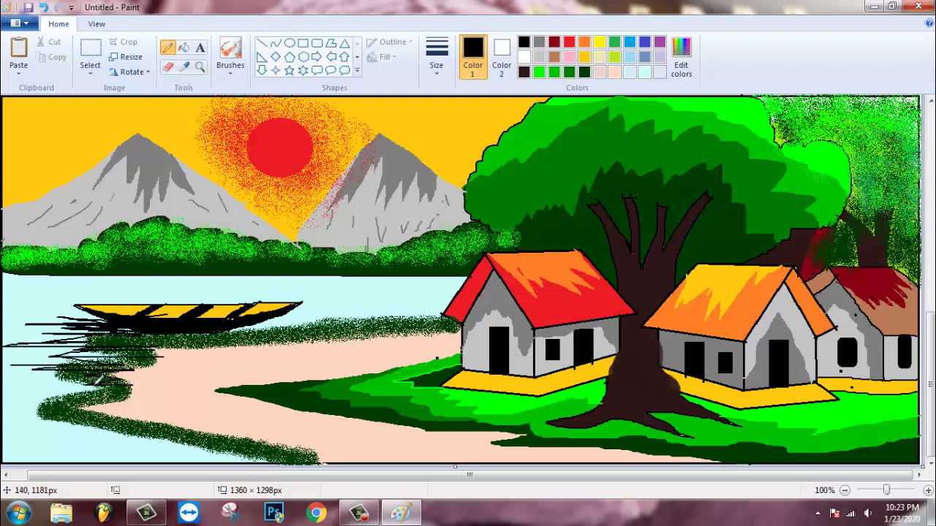
{"action": "left_click_drag", "start_coordinate": [216, 304], "coordinate": [216, 276]}
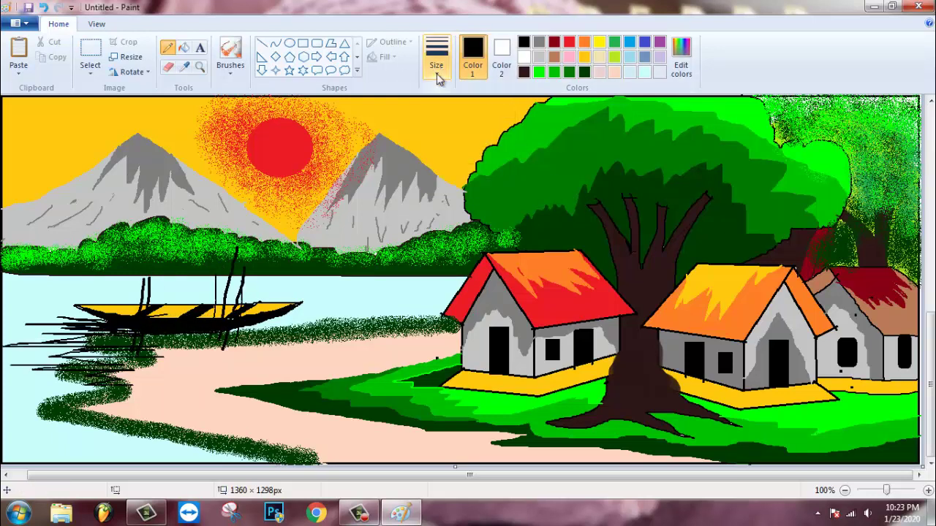
- Dab small red brush dots as flowers along the dark green bushes lining the shore
{"action": "left_click", "coordinate": [229, 57]}
{"action": "left_click", "coordinate": [569, 41]}
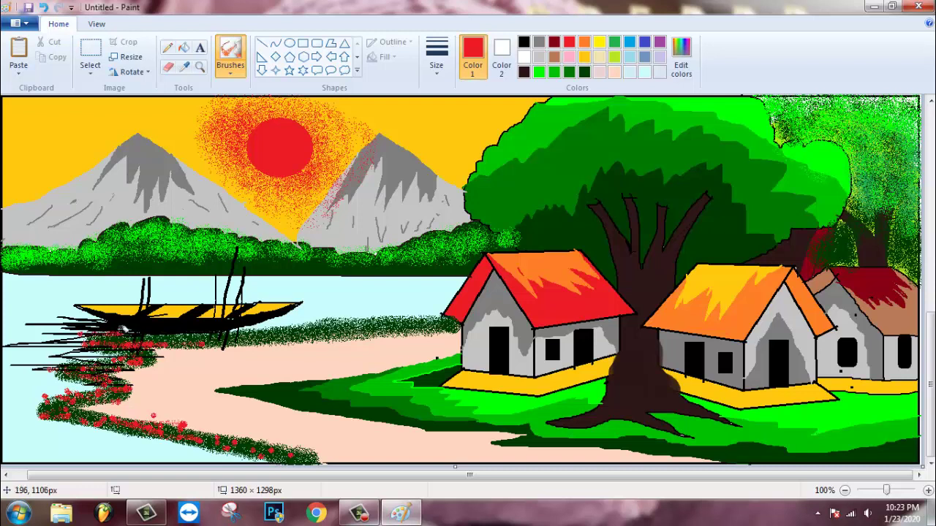
{"action": "mouse_move", "coordinate": [123, 328]}
{"action": "left_mouse_down"}
{"action": "mouse_move", "coordinate": [285, 340]}
{"action": "mouse_move", "coordinate": [354, 328]}
{"action": "mouse_move", "coordinate": [278, 329]}
{"action": "left_mouse_up"}
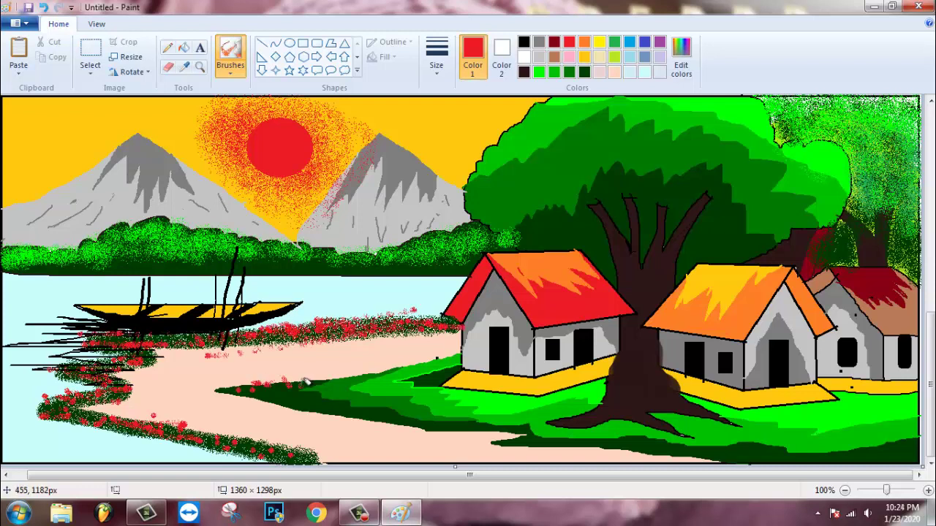
- Dab red flower dots along the grass edges in front of the houses and tree, and undo the last strokes over the grass
{"action": "left_click_drag", "start_coordinate": [392, 371], "coordinate": [275, 398]}
{"action": "mouse_move", "coordinate": [330, 406]}
{"action": "left_mouse_down"}
{"action": "mouse_move", "coordinate": [559, 437]}
{"action": "mouse_move", "coordinate": [647, 435]}
{"action": "mouse_move", "coordinate": [733, 455]}
{"action": "mouse_move", "coordinate": [903, 441]}
{"action": "mouse_move", "coordinate": [596, 438]}
{"action": "mouse_move", "coordinate": [382, 407]}
{"action": "mouse_move", "coordinate": [373, 378]}
{"action": "mouse_move", "coordinate": [283, 388]}
{"action": "mouse_move", "coordinate": [447, 367]}
{"action": "mouse_move", "coordinate": [382, 399]}
{"action": "left_mouse_up"}
{"action": "left_click_drag", "start_coordinate": [686, 423], "coordinate": [768, 415]}
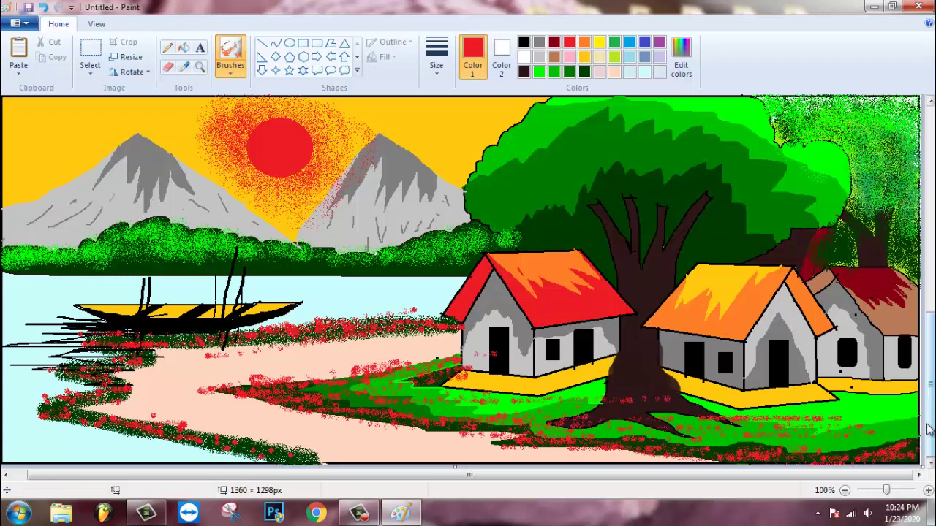
{"action": "key", "text": "ctrl+z"}
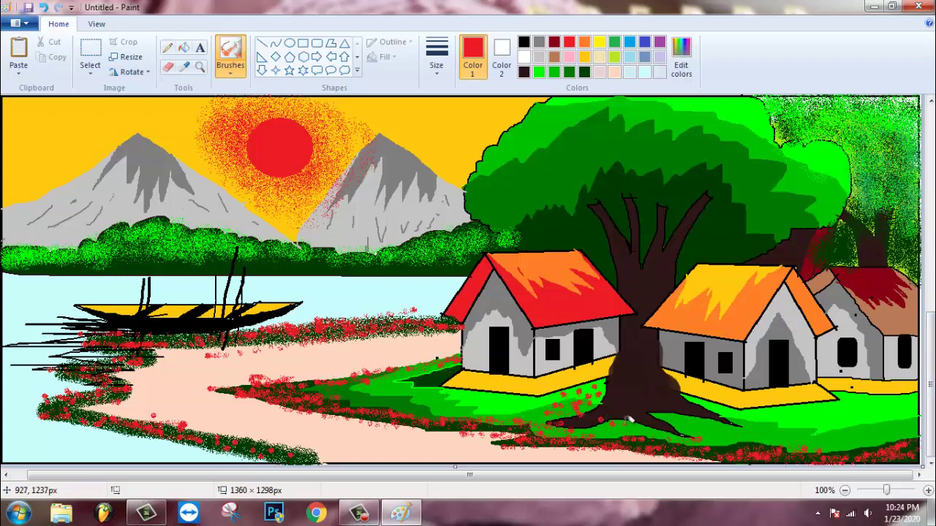